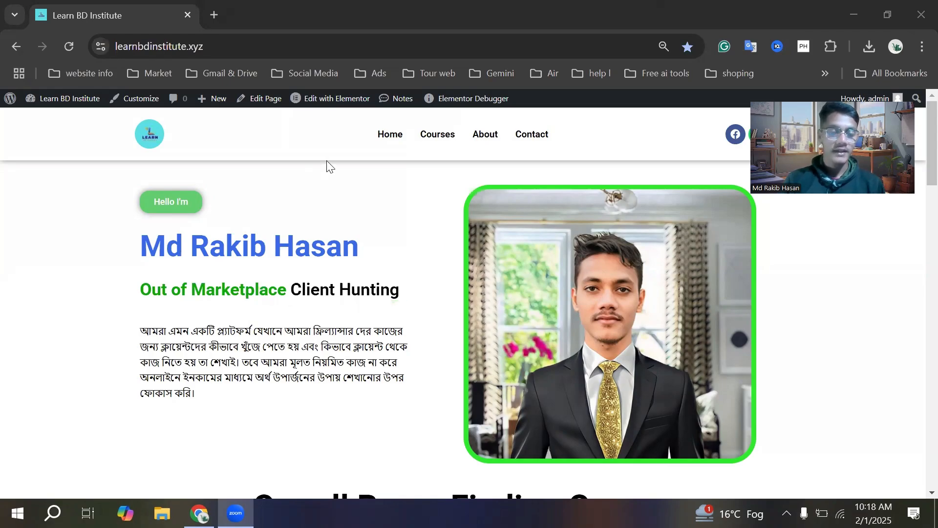
# Open the WordPress admin dashboard of the site at learnbdinstitute.xyz/wp-admin
pyautogui.doubleClick(248, 47)
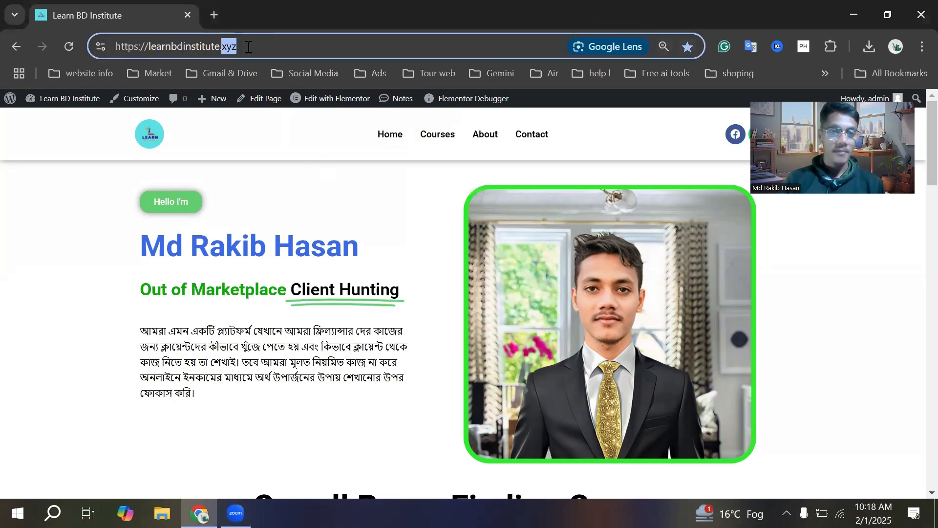
pyautogui.click(257, 46)
pyautogui.write('/wp-admin')
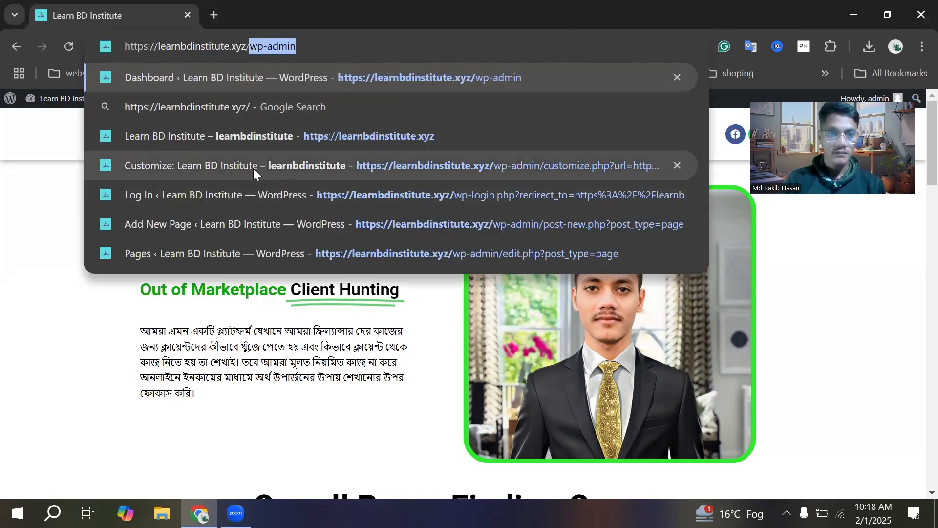
pyautogui.press('Return')
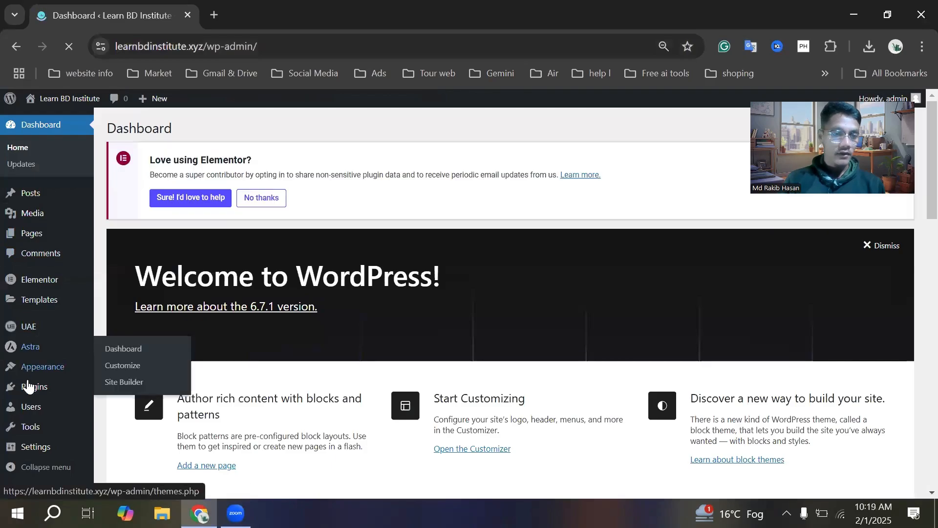
# Search the directory of new WordPress plugins for "wp code"
pyautogui.moveTo(41, 204)
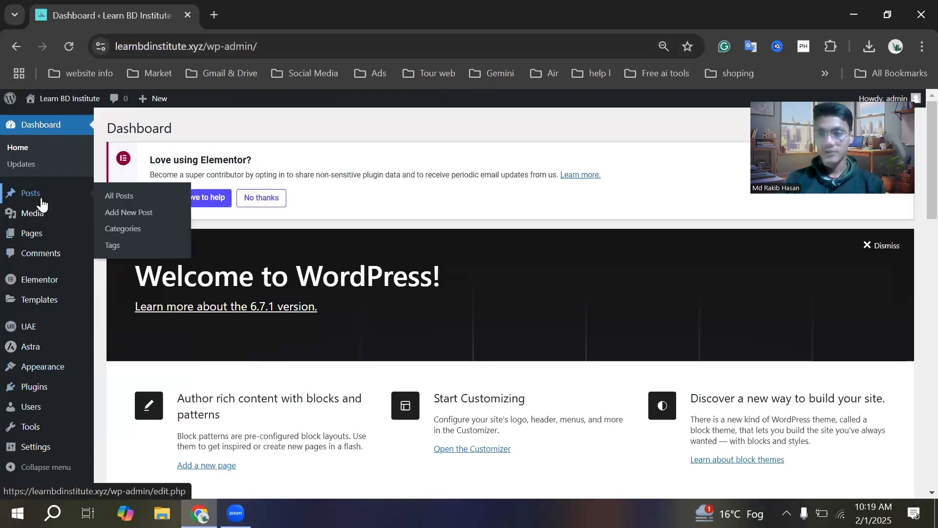
pyautogui.scroll(-2, 45, 361)
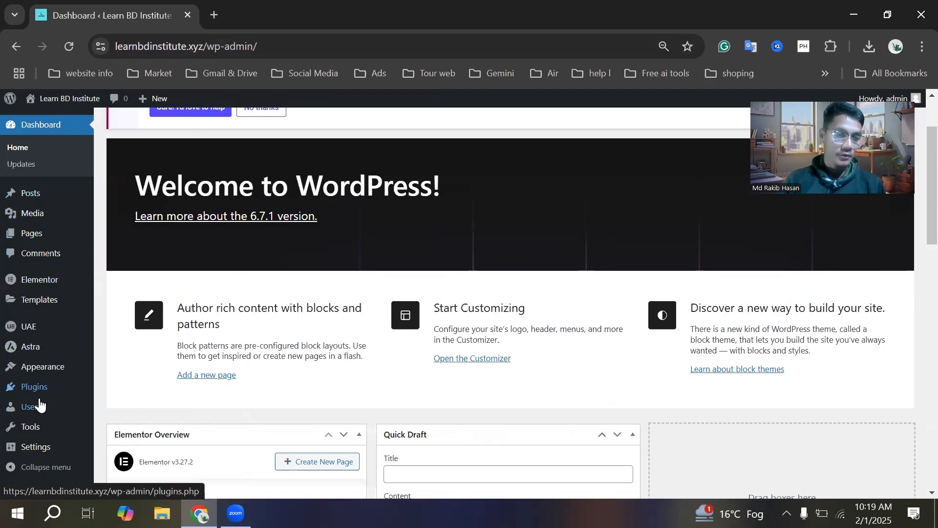
pyautogui.moveTo(34, 391)
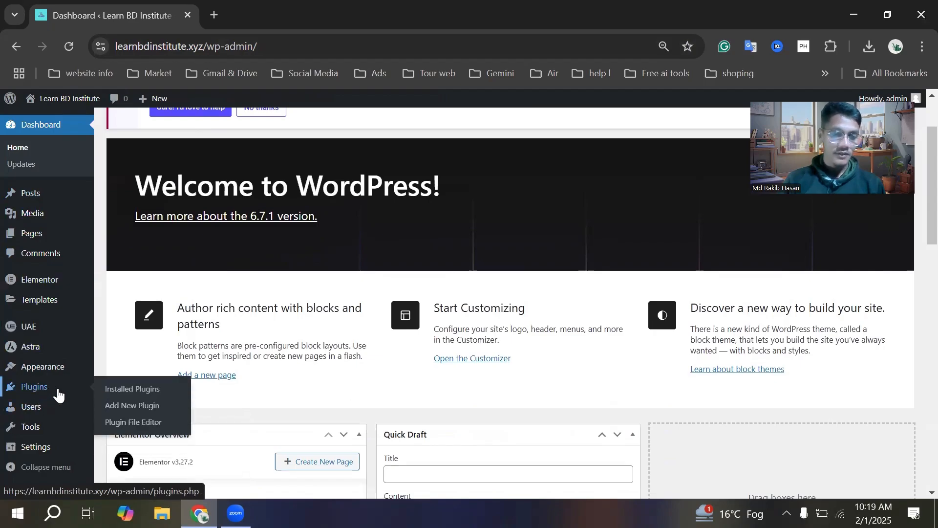
pyautogui.click(121, 406)
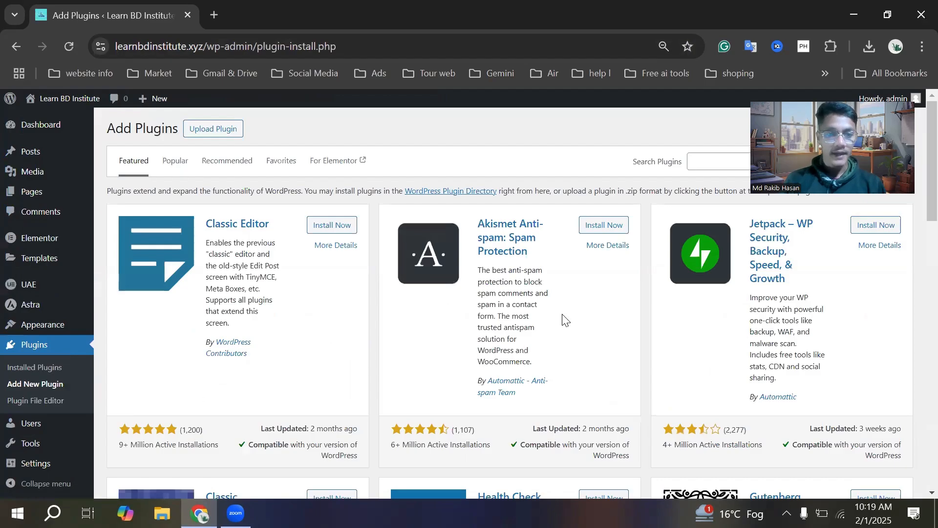
pyautogui.click(716, 164)
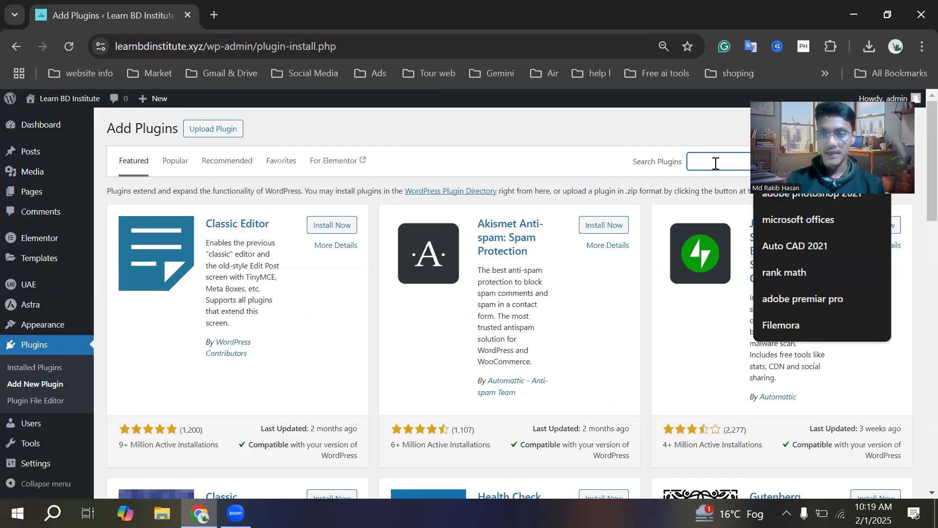
pyautogui.write('wp co')
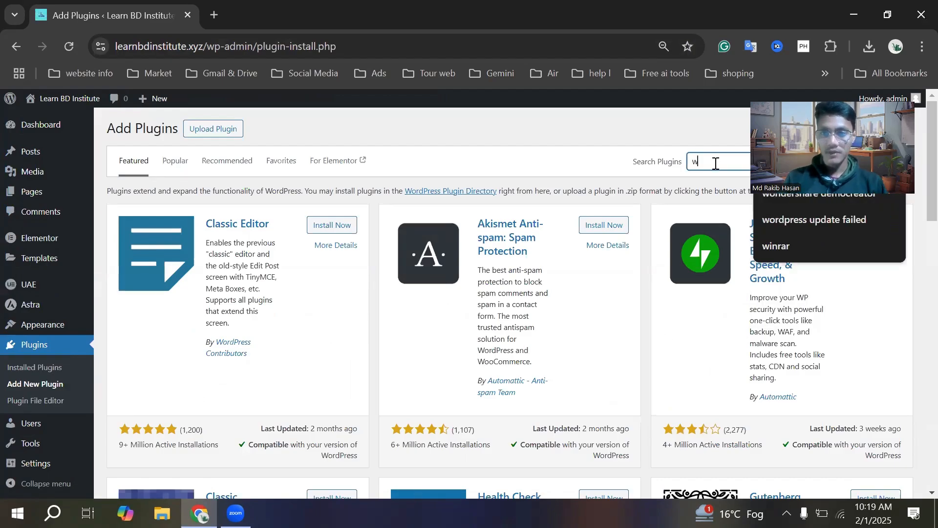
pyautogui.write('de')
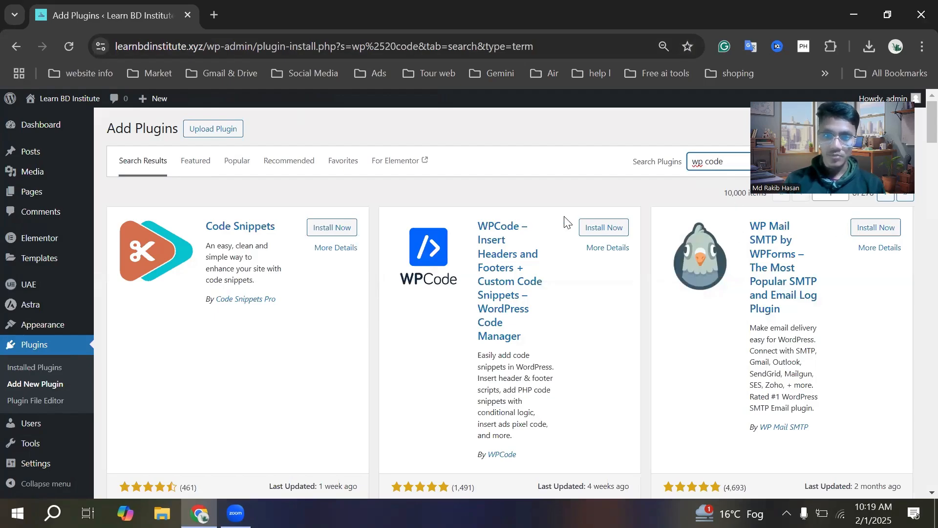
# Install and activate the WPCode – Insert Headers and Footers plugin, and check its entry among the installed plugins
pyautogui.click(608, 227)
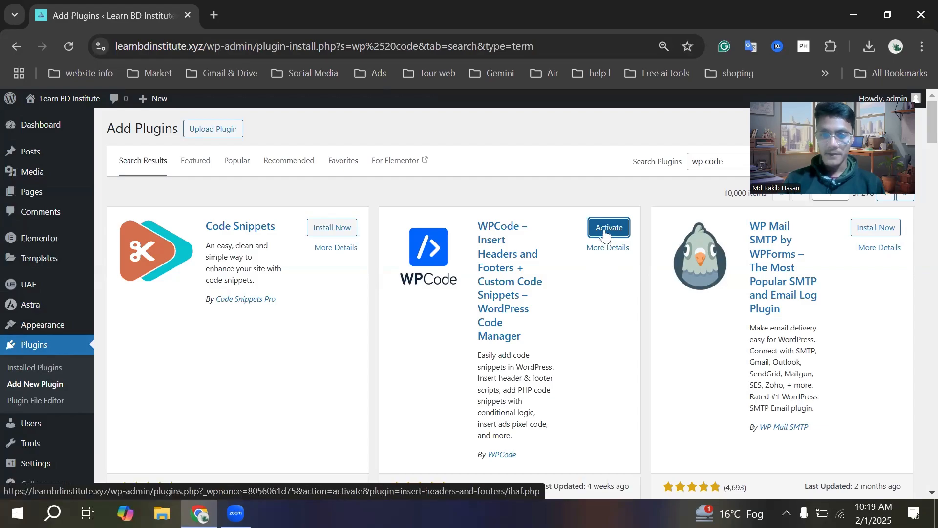
pyautogui.click(606, 230)
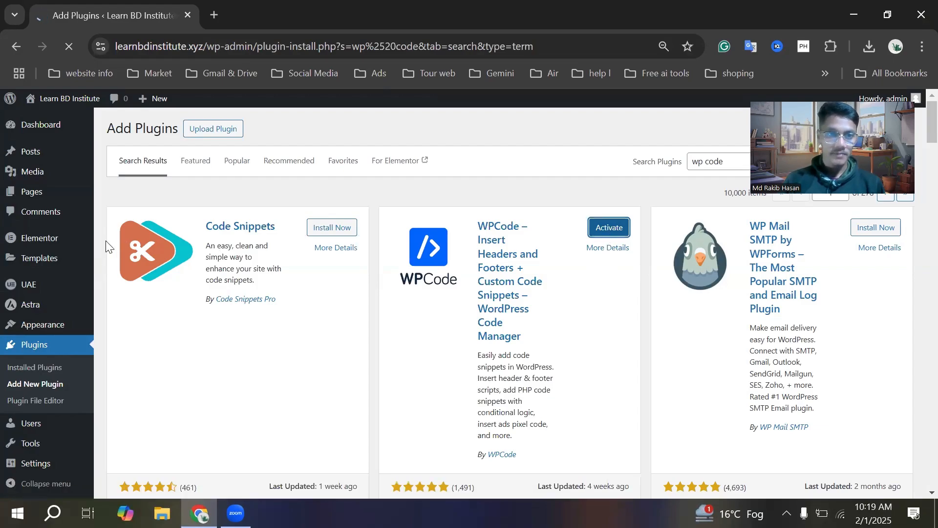
pyautogui.scroll(-3, 203, 279)
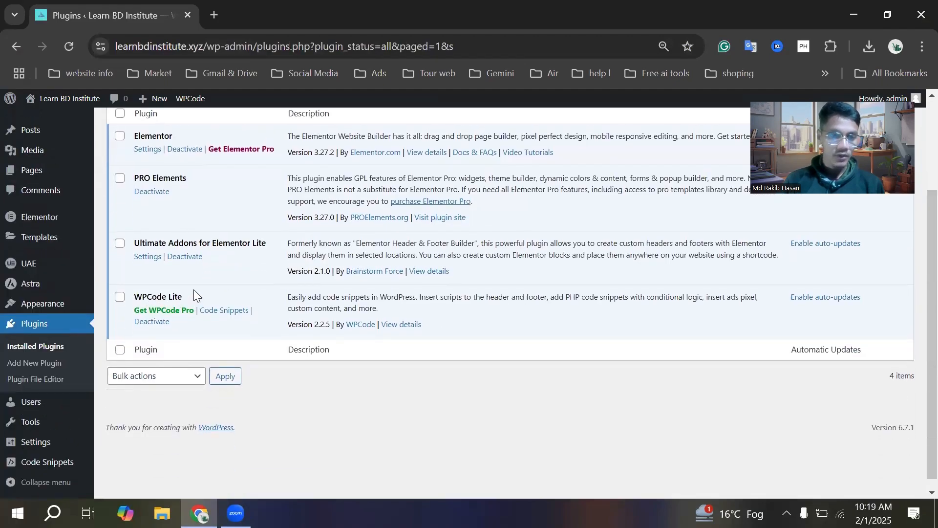
pyautogui.scroll(3, 194, 294)
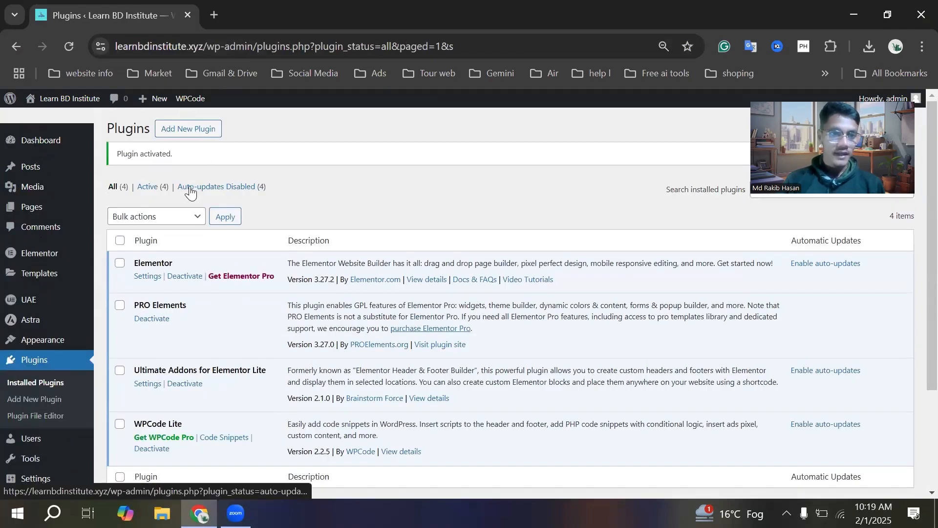
pyautogui.scroll(-1, 191, 193)
pyautogui.scroll(1, 191, 193)
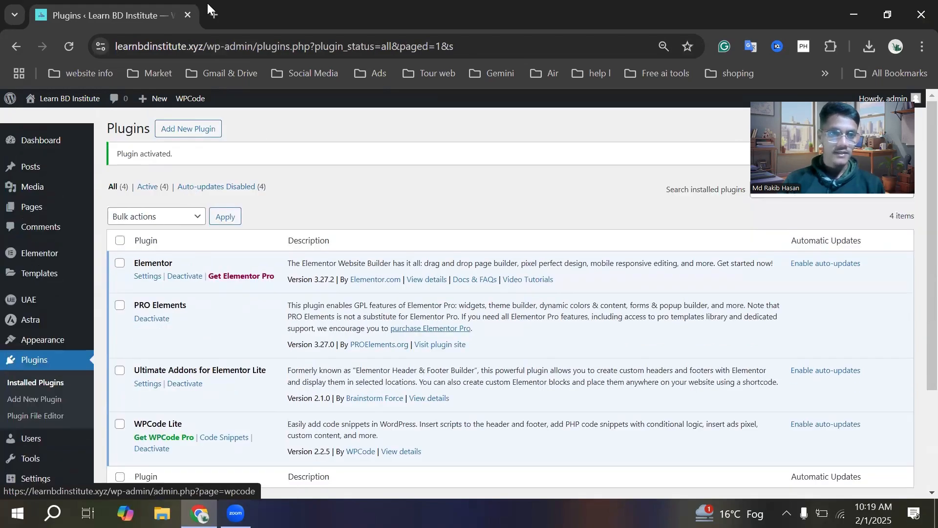
# Search Google for "google search console" in a new browser tab
pyautogui.click(213, 14)
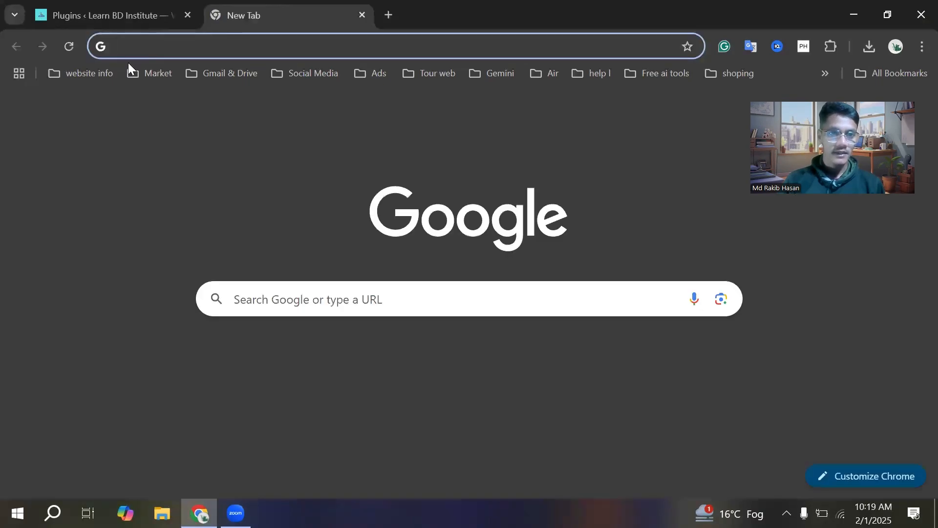
pyautogui.click(155, 51)
pyautogui.write('go')
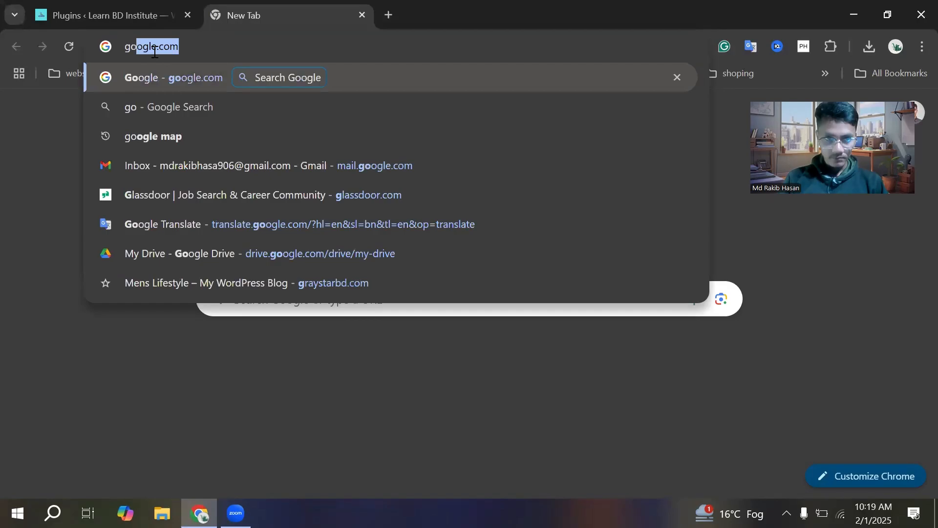
pyautogui.write('ogle sear')
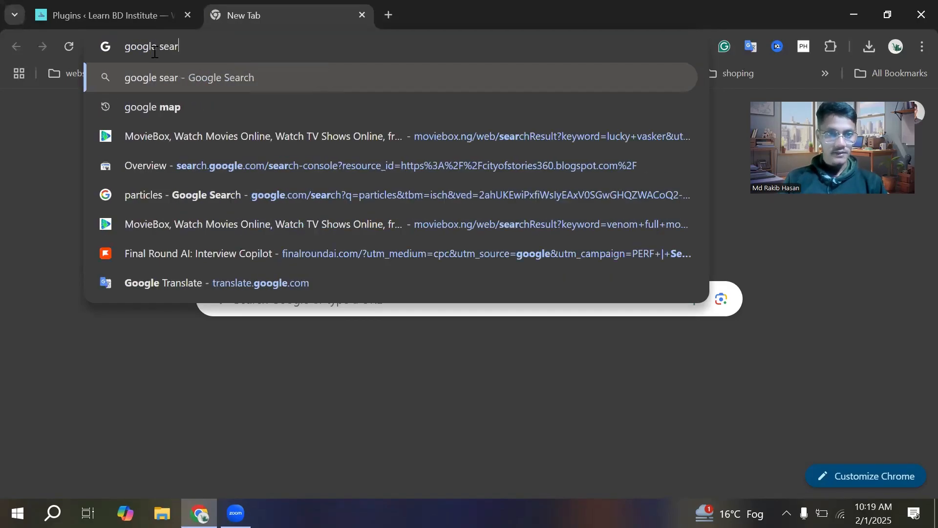
pyautogui.write('ch co')
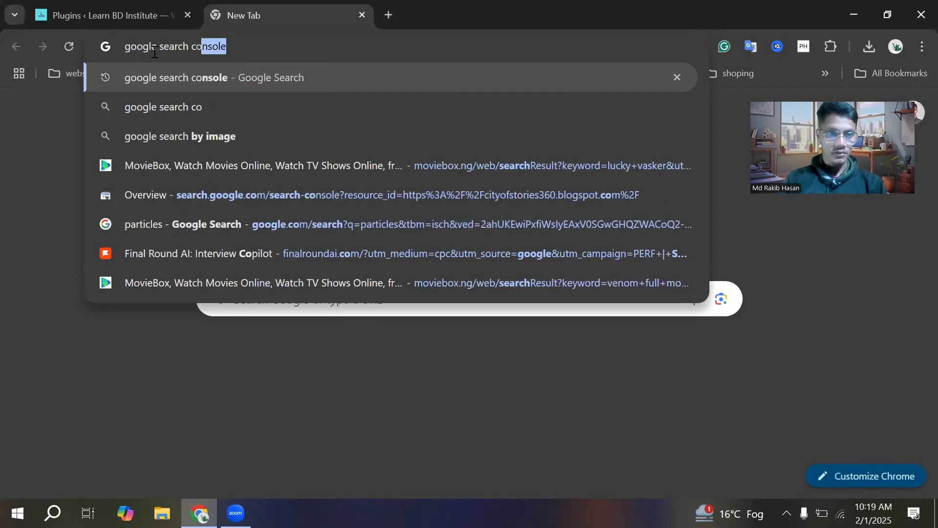
pyautogui.press('Return')
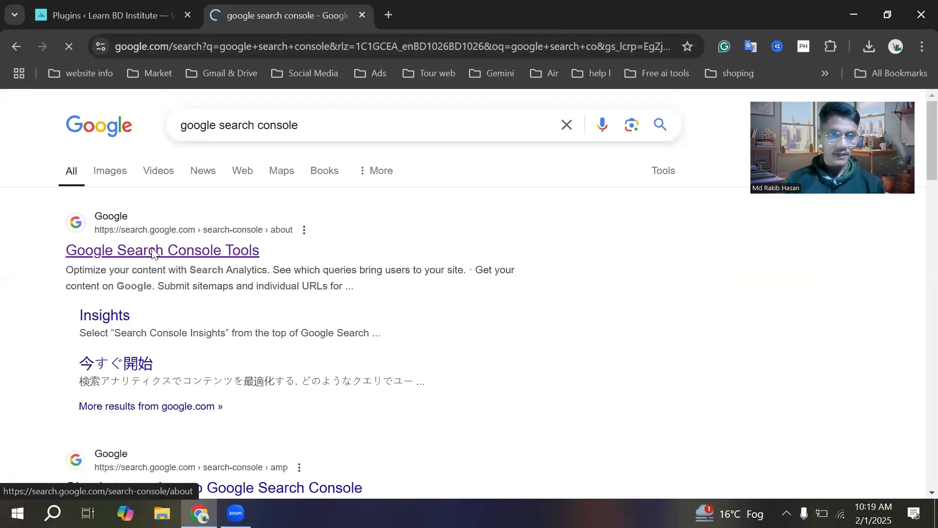
# Visit the Google Search Console Tools page and open the Search Console overview from the saved website info bookmarks
pyautogui.click(152, 250)
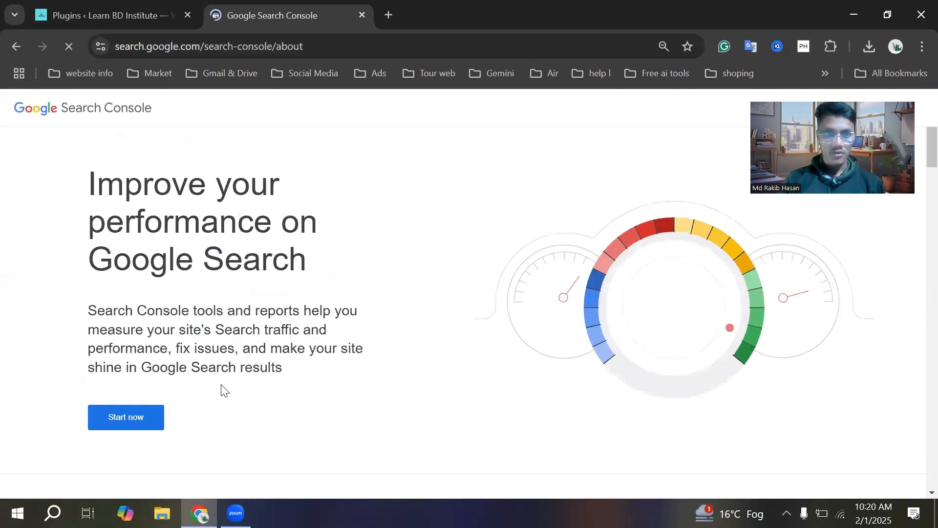
pyautogui.click(100, 72)
pyautogui.click(108, 109)
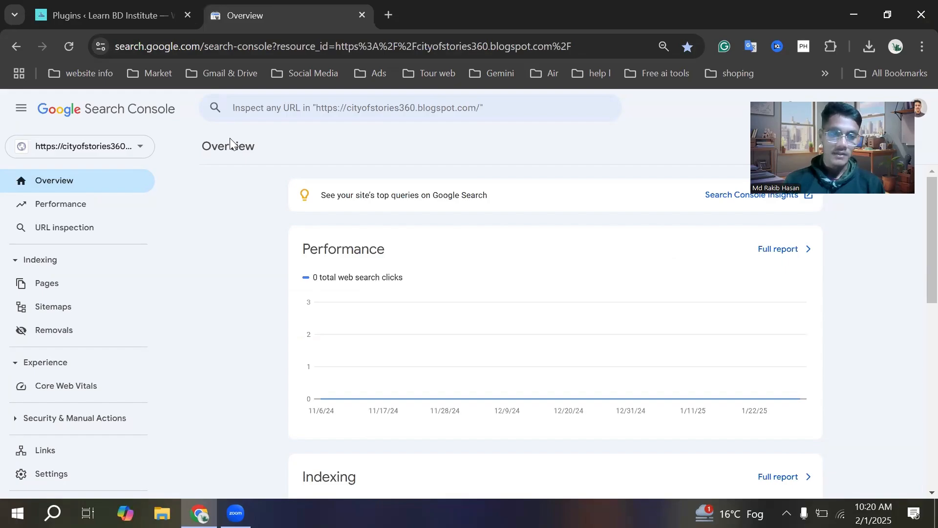
pyautogui.click(142, 152)
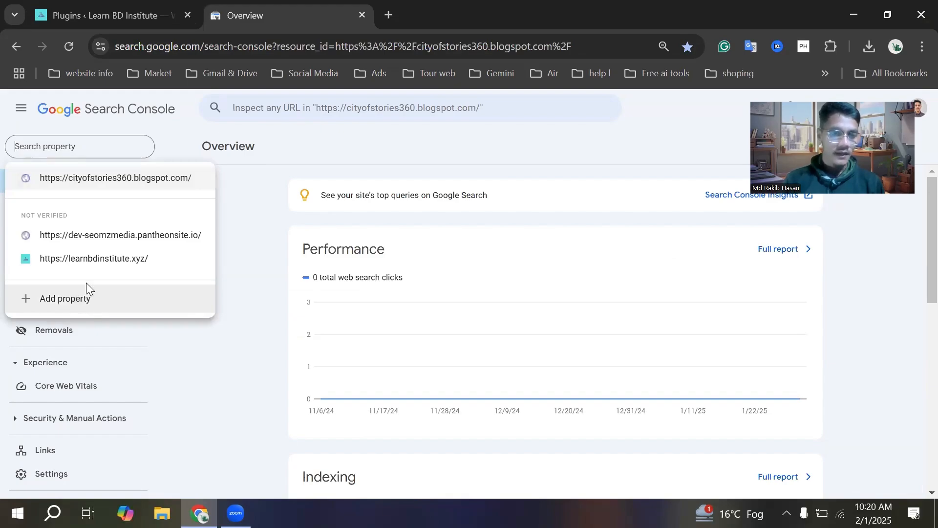
pyautogui.click(77, 297)
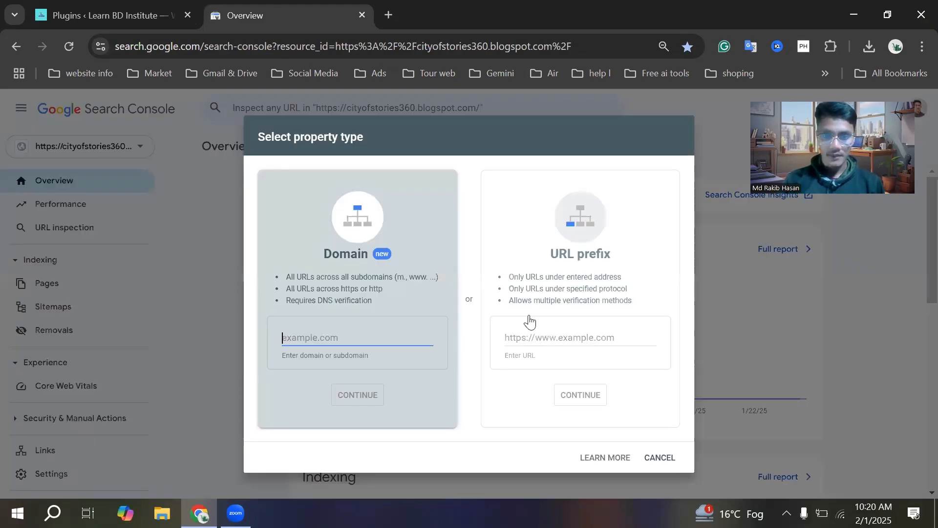
pyautogui.click(532, 338)
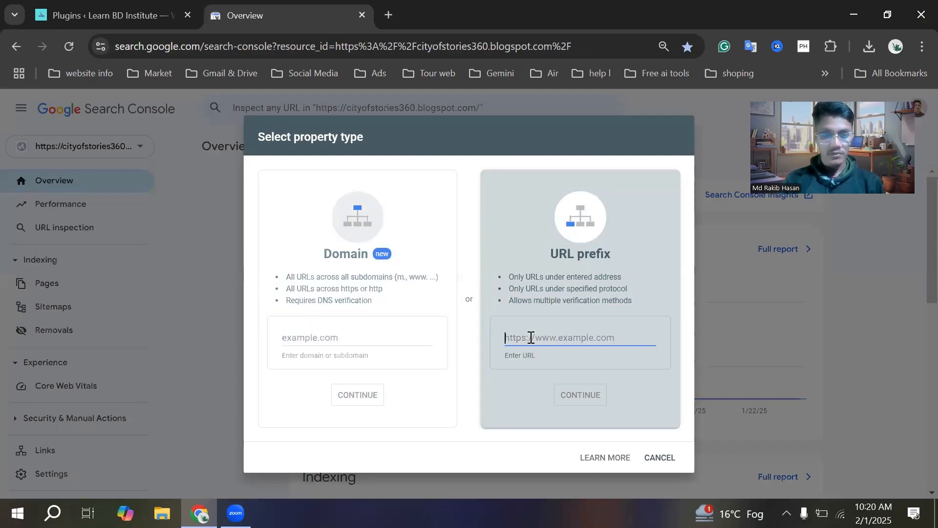
pyautogui.write('https://learnbdinstitute.xyz/')
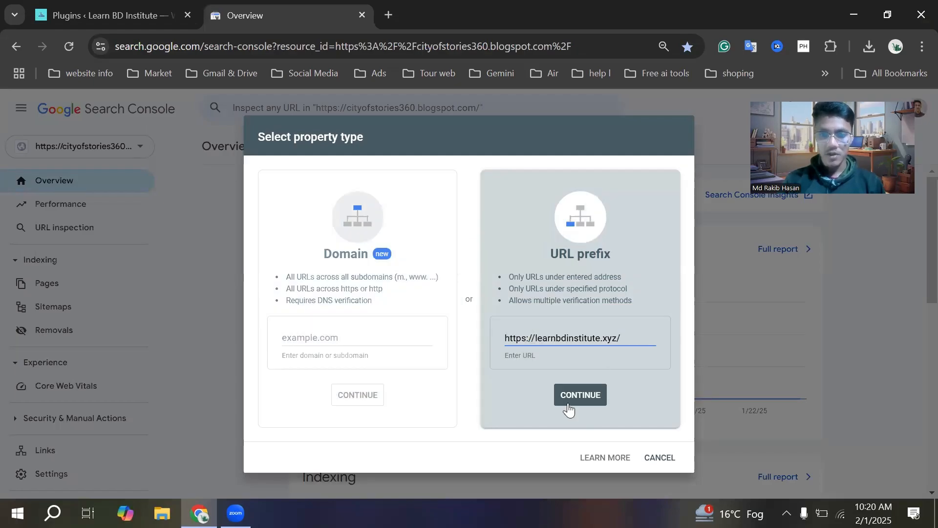
pyautogui.click(579, 395)
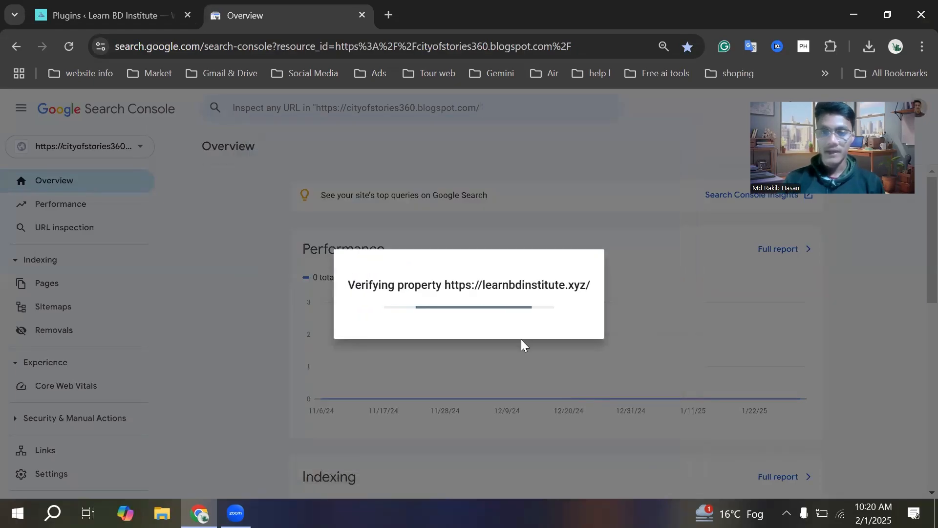
pyautogui.click(150, 4)
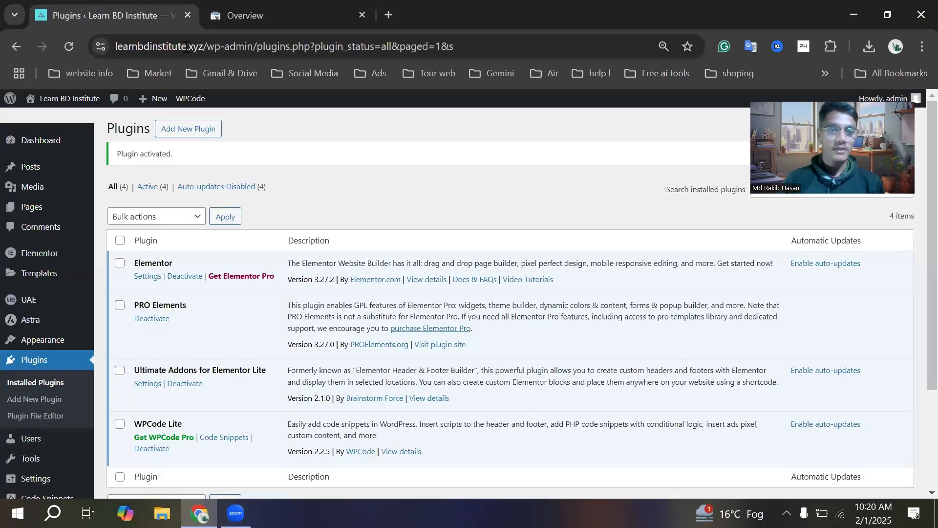
pyautogui.click(343, 19)
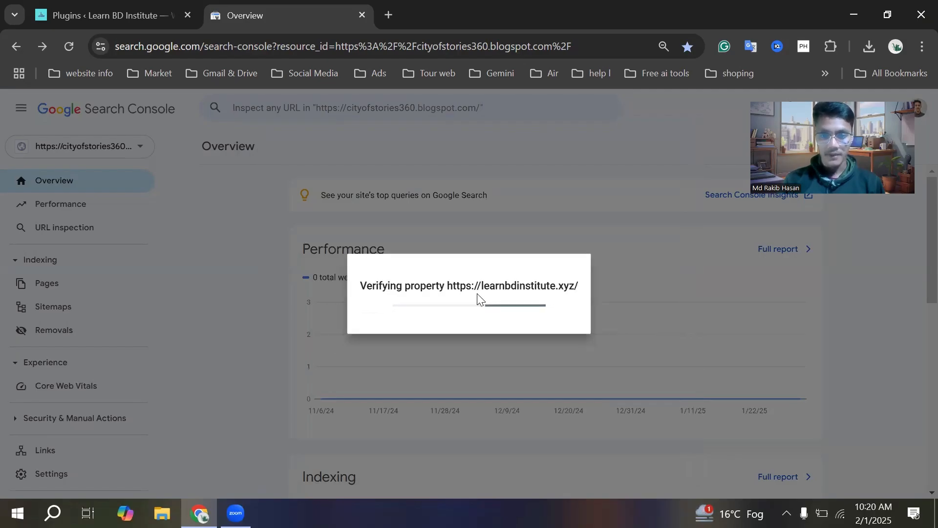
pyautogui.scroll(-1, 479, 294)
pyautogui.scroll(-2, 478, 295)
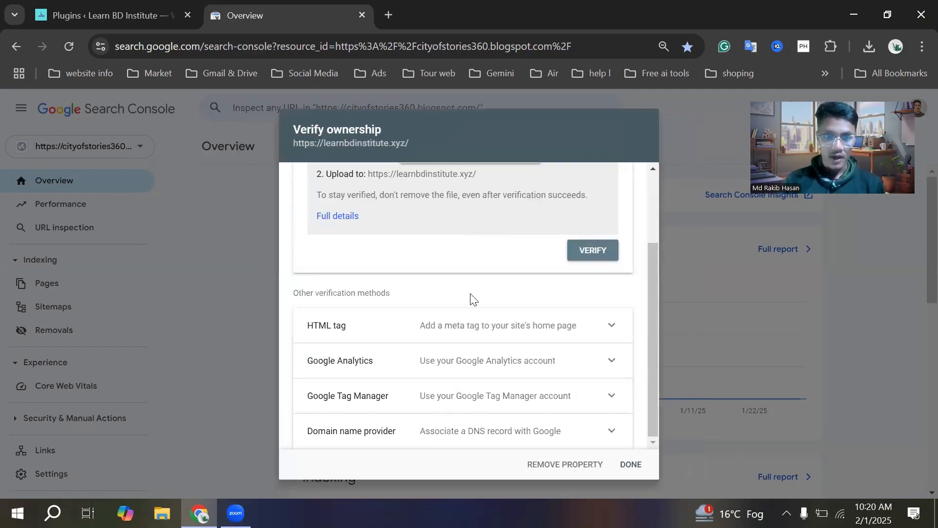
pyautogui.scroll(2, 460, 298)
pyautogui.scroll(1, 455, 267)
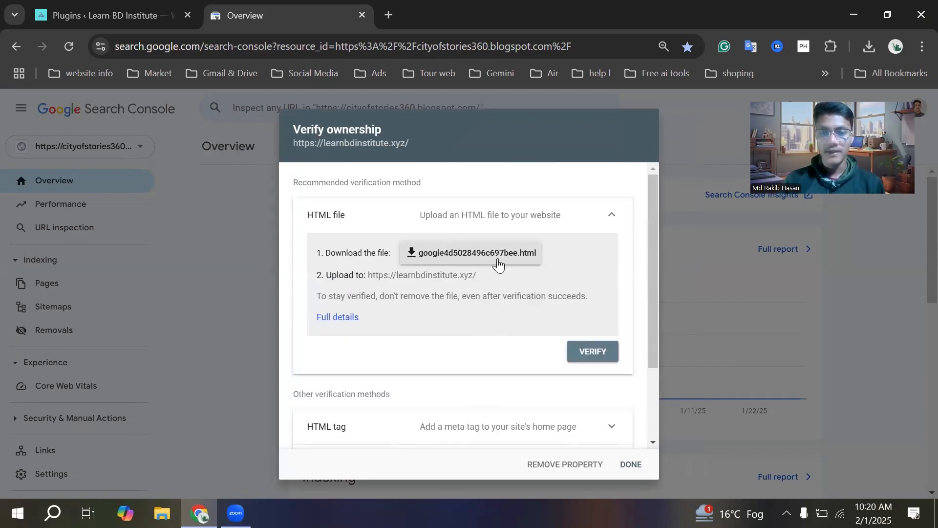
pyautogui.click(128, 7)
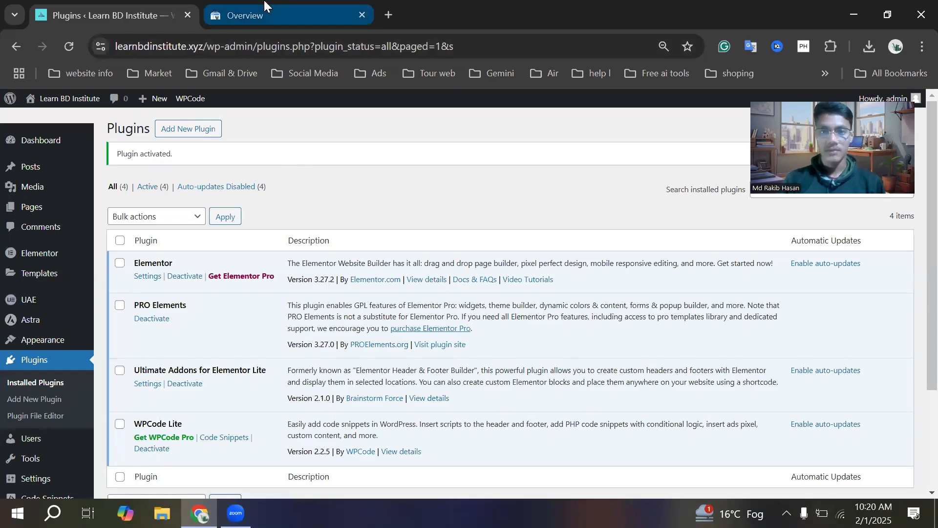
pyautogui.scroll(-2, 477, 342)
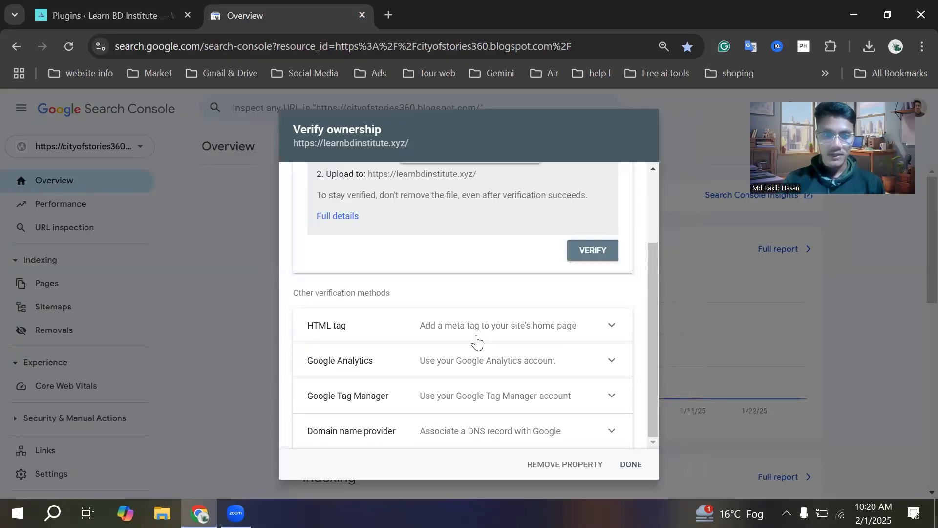
pyautogui.click(609, 331)
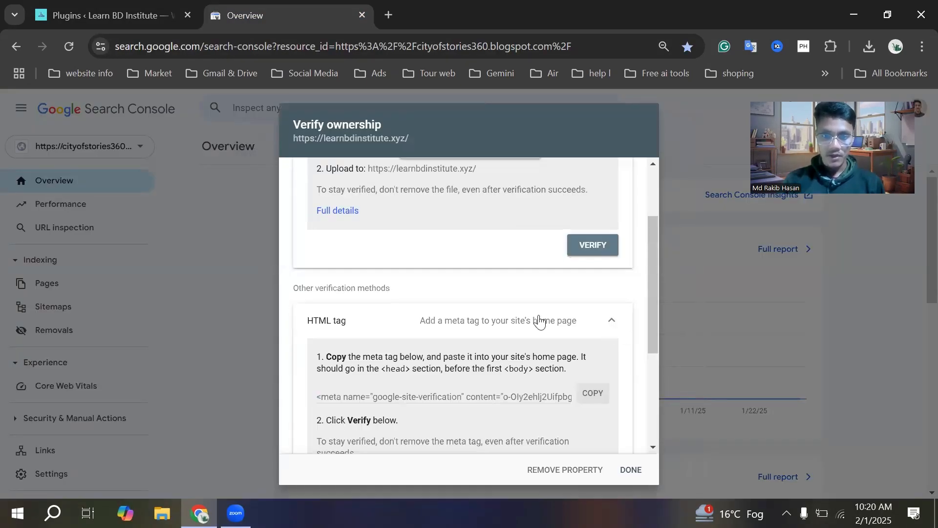
pyautogui.scroll(-2, 539, 320)
pyautogui.scroll(-1, 367, 207)
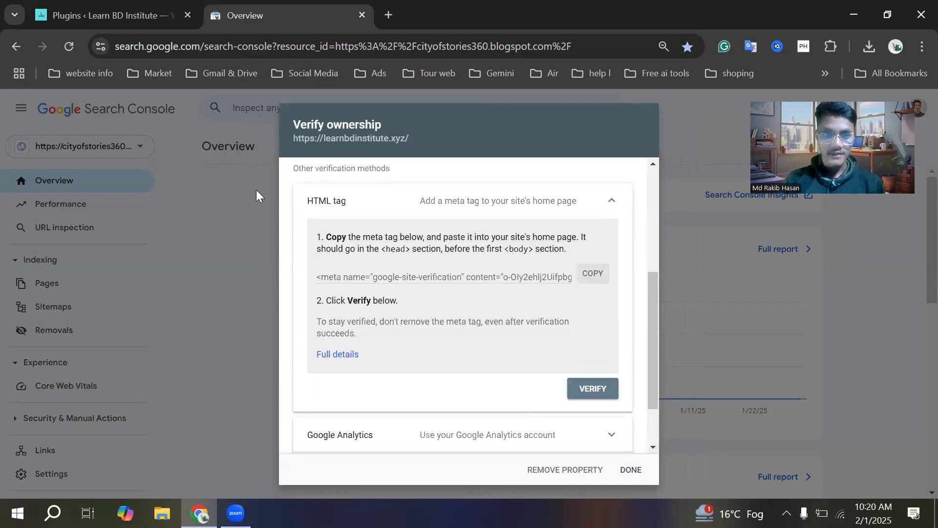
# Copy the site's HTML tag verification meta tag and open WPCode's Code Snippets list in the WordPress admin
pyautogui.click(588, 278)
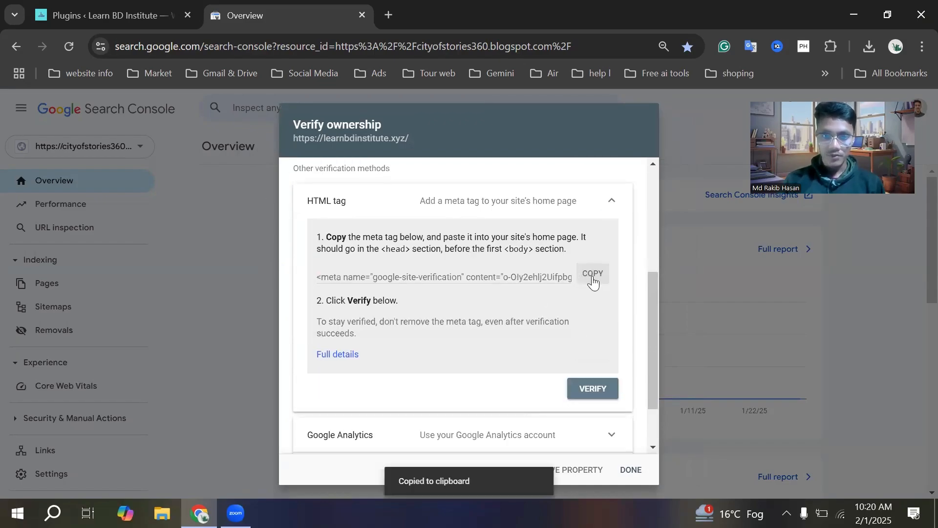
pyautogui.click(505, 277)
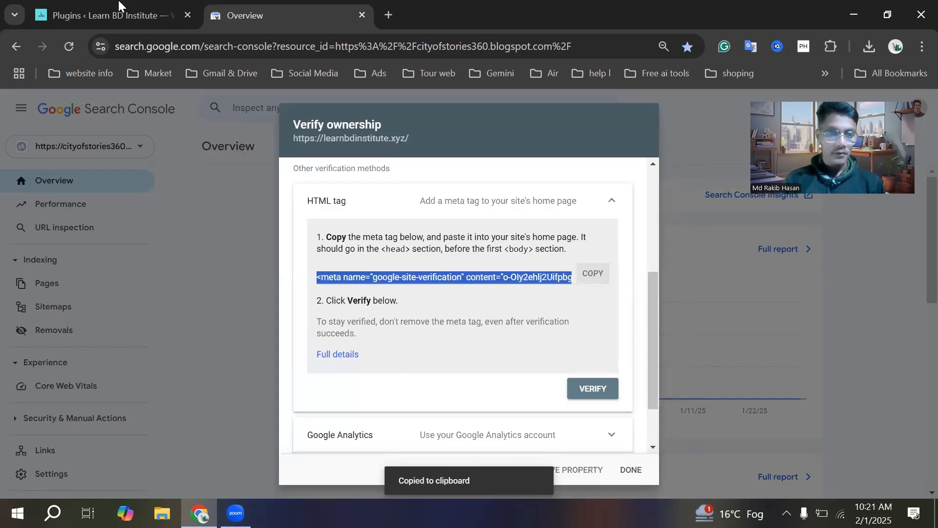
pyautogui.hotkey('ctrl', 'Tab')
pyautogui.scroll(-3, 72, 331)
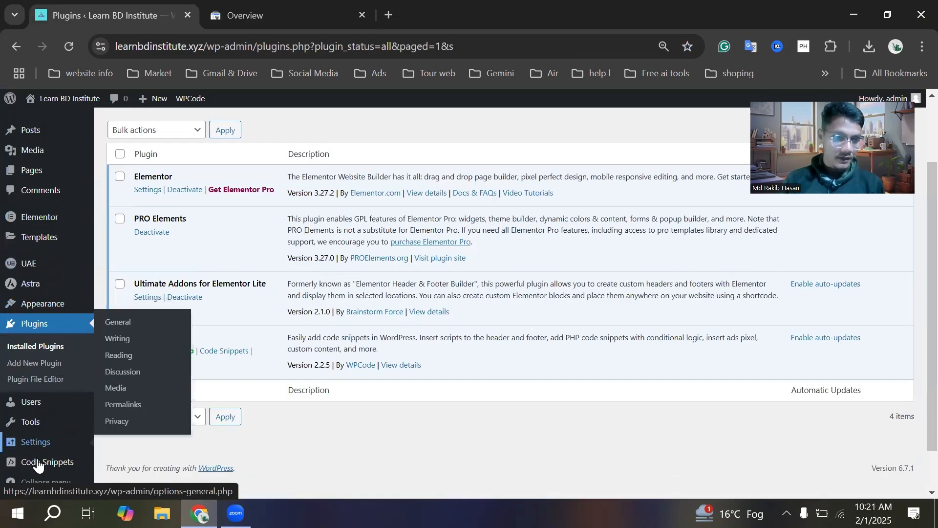
pyautogui.moveTo(39, 466)
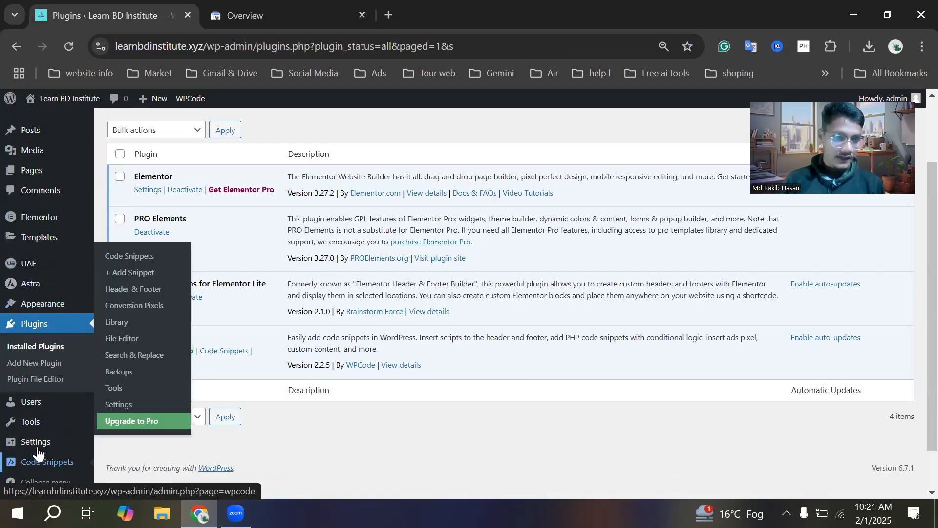
pyautogui.scroll(-1, 38, 451)
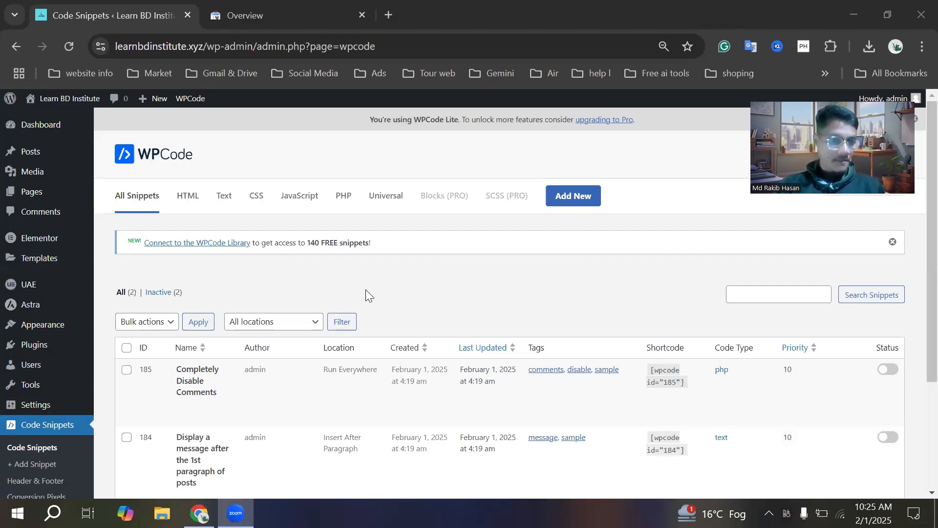
# Add a new WPCode snippet, starting from the blank Add Your Custom Code option in the Snippet Library
pyautogui.scroll(-1, 39, 352)
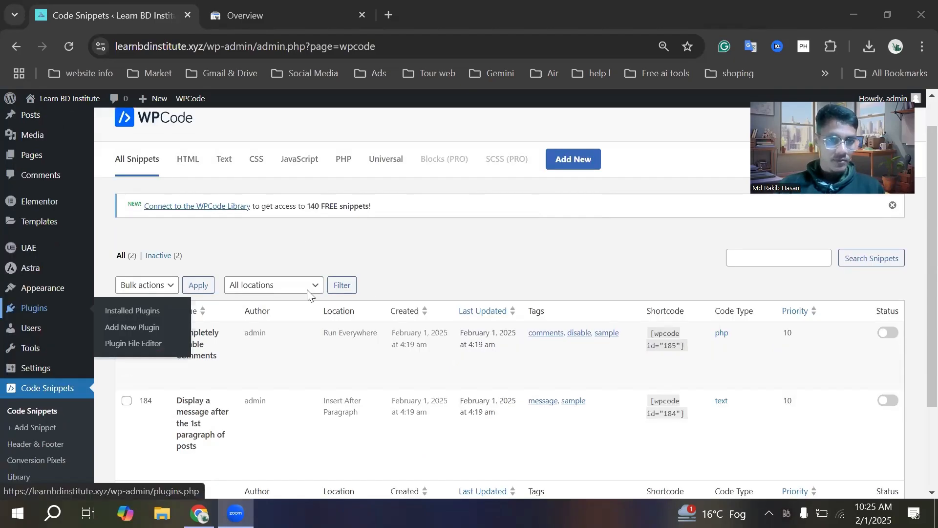
pyautogui.scroll(1, 308, 293)
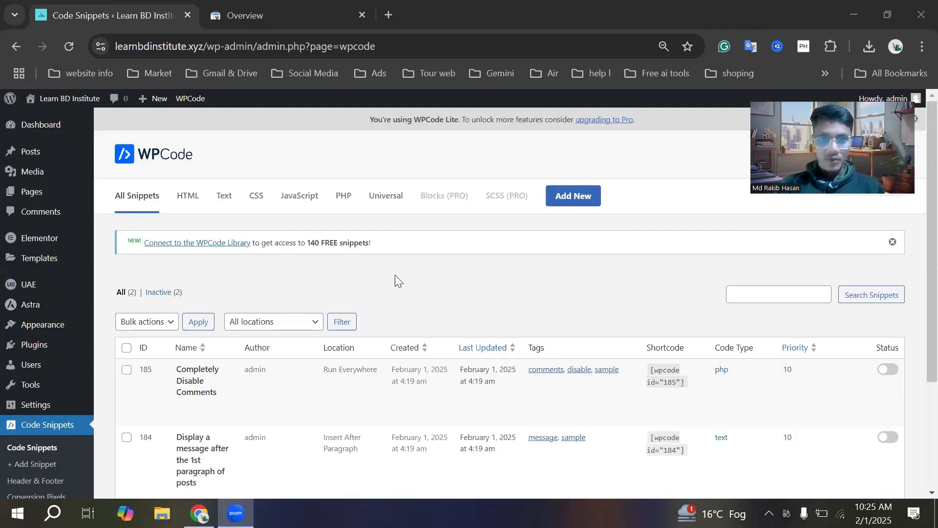
pyautogui.click(578, 200)
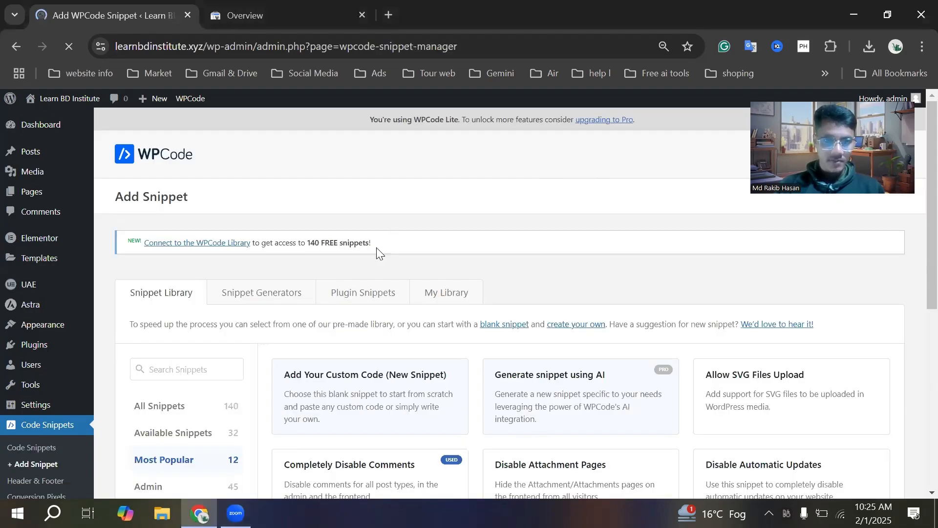
pyautogui.scroll(-2, 361, 274)
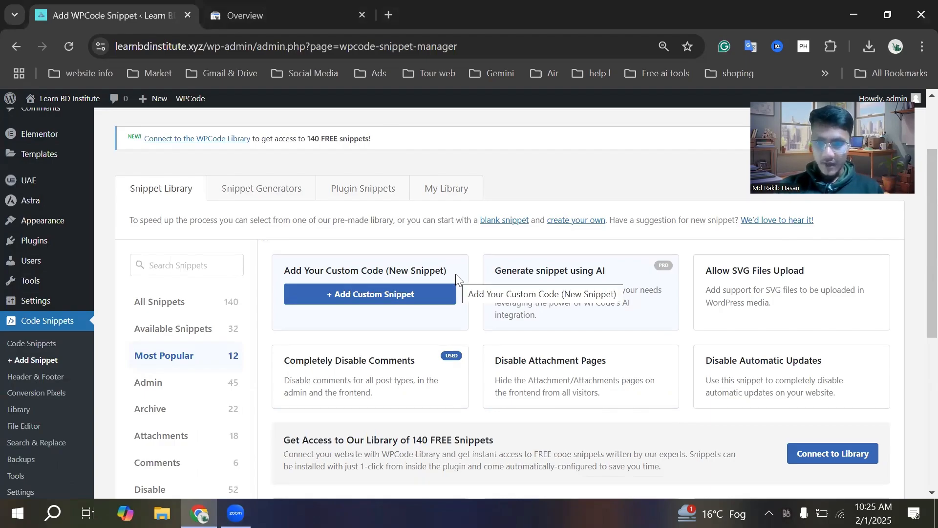
pyautogui.scroll(-1, 455, 274)
pyautogui.scroll(-4, 455, 274)
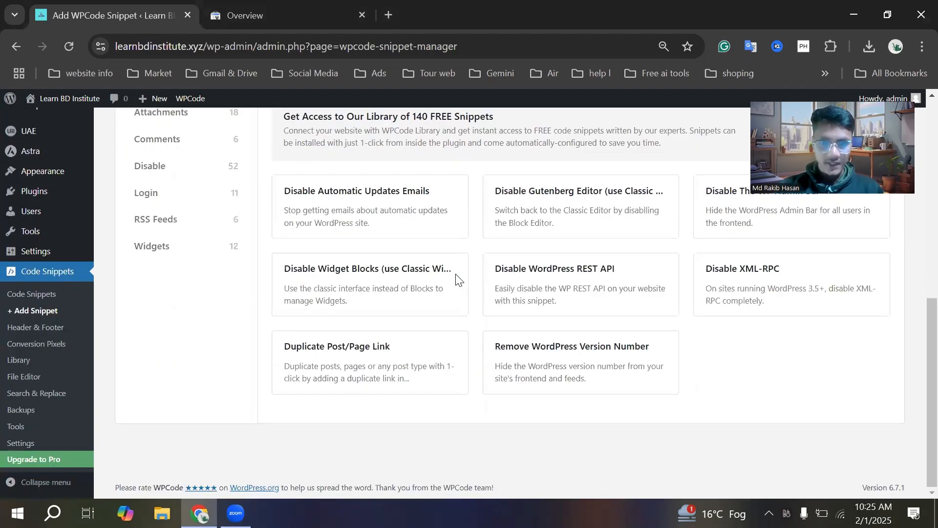
pyautogui.moveTo(455, 279)
pyautogui.scroll(1, 457, 281)
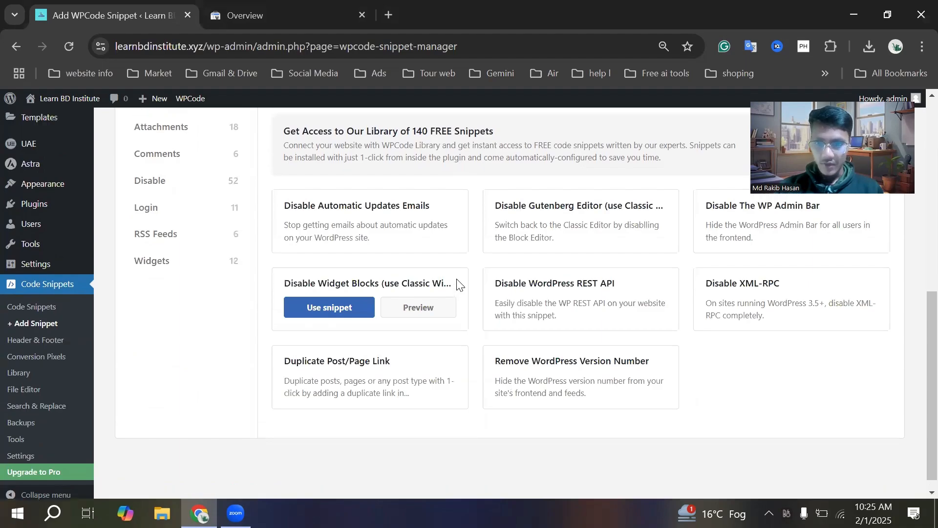
pyautogui.scroll(1, 457, 282)
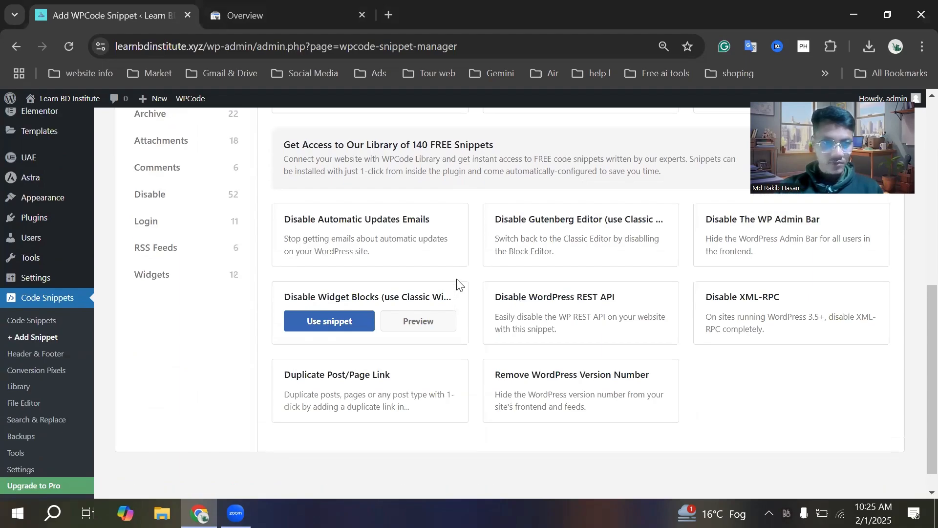
pyautogui.scroll(4, 457, 281)
pyautogui.click(361, 239)
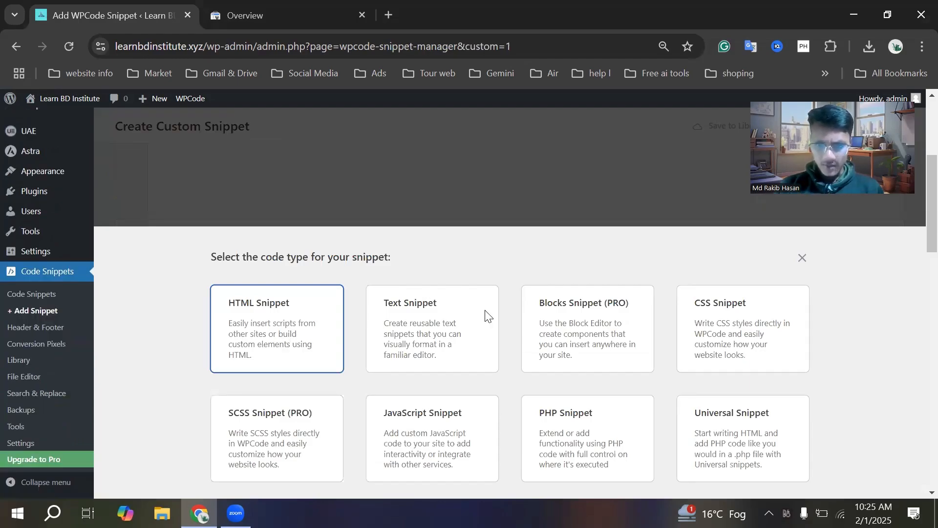
# Choose HTML Snippet as the code type and title the custom snippet "Search"
pyautogui.click(276, 316)
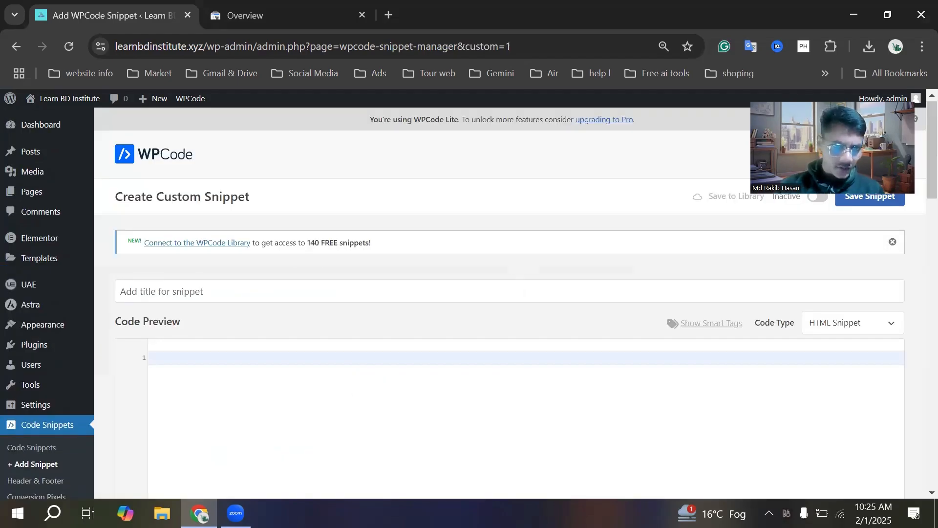
pyautogui.scroll(-2, 248, 260)
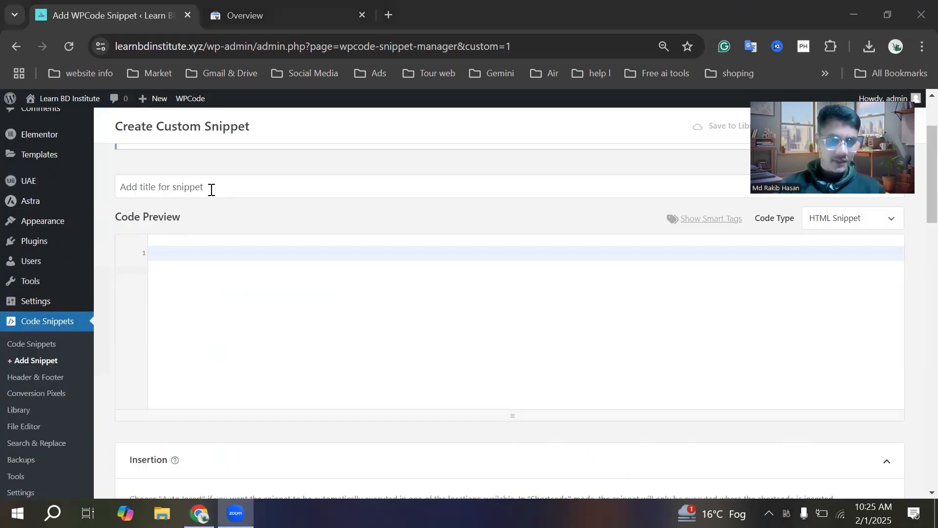
pyautogui.click(211, 190)
pyautogui.write('Search')
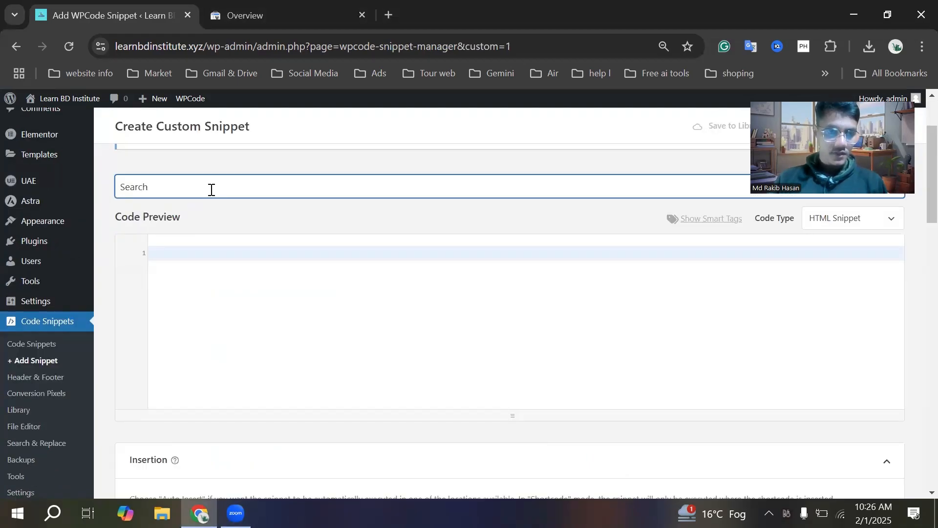
# Paste the google-site-verification meta tag from Search Console into the snippet's Code Preview on line 1
pyautogui.click(260, 17)
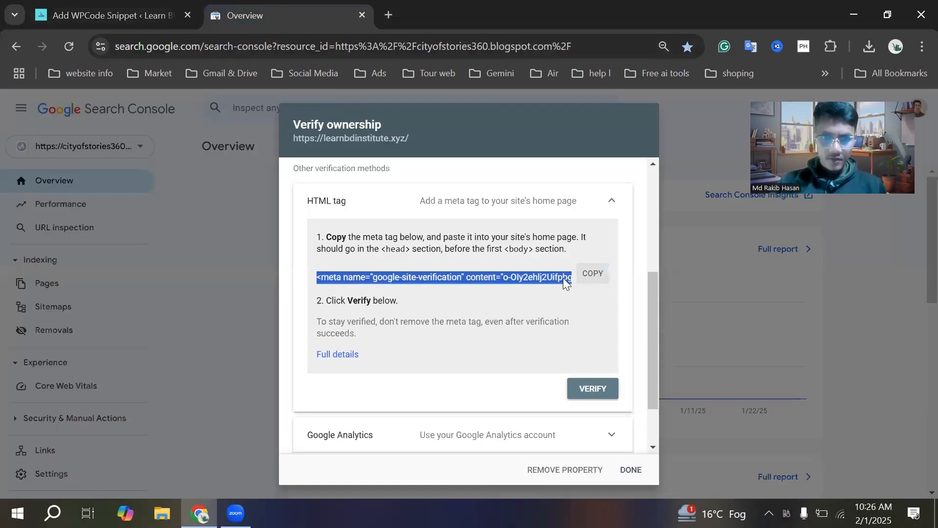
pyautogui.click(537, 278)
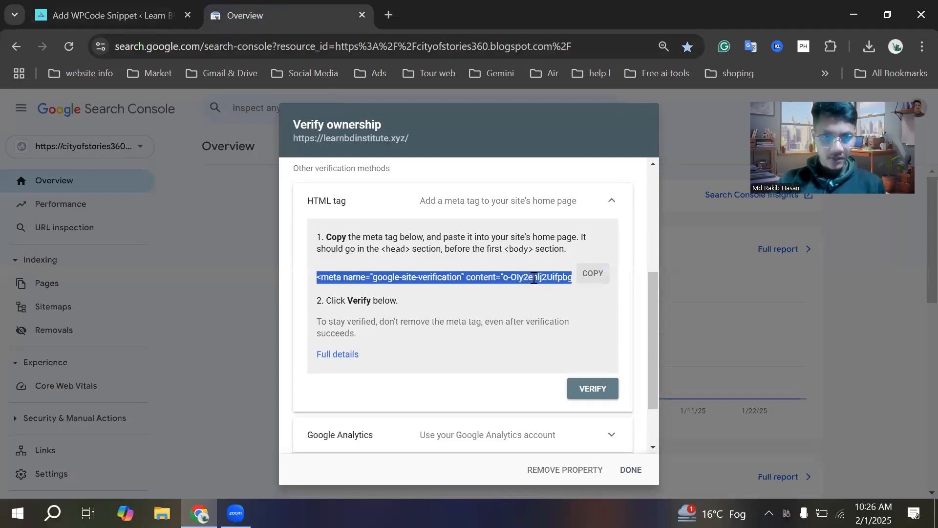
pyautogui.click(147, 12)
pyautogui.click(192, 252)
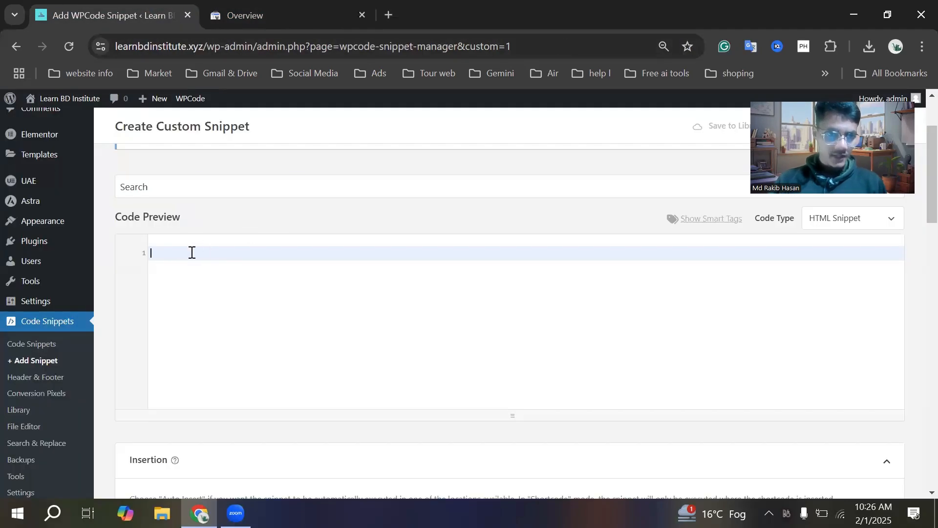
pyautogui.hotkey('ctrl', 'v')
# Enable Smart Conditional Logic for the Search snippet
pyautogui.scroll(-5, 429, 279)
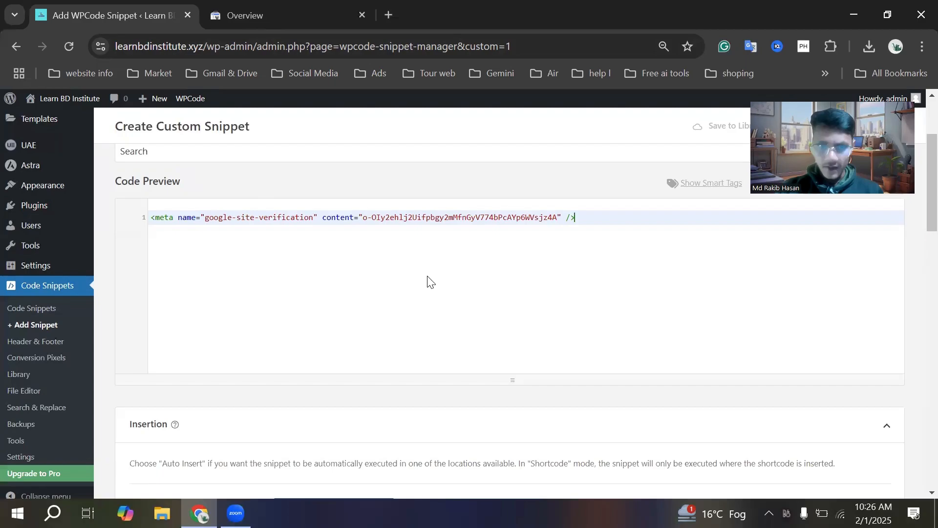
pyautogui.scroll(-6, 430, 279)
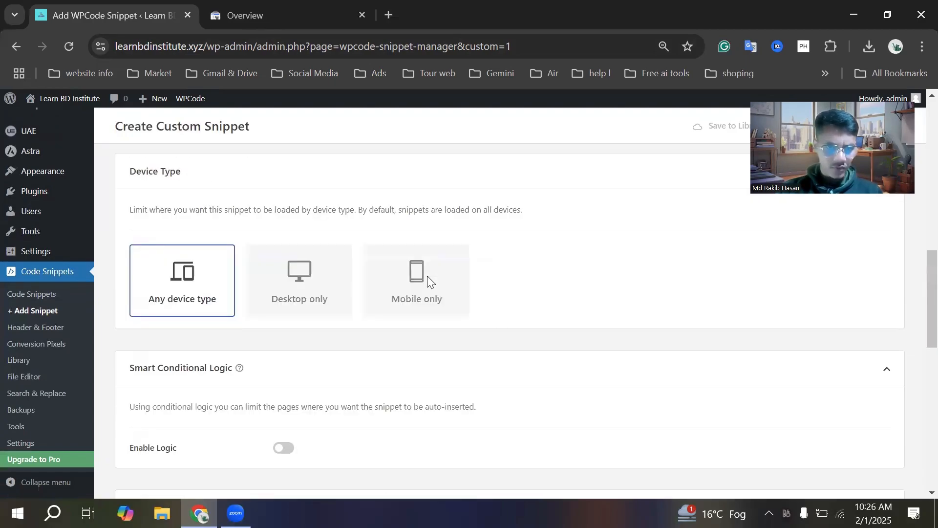
pyautogui.scroll(-4, 318, 294)
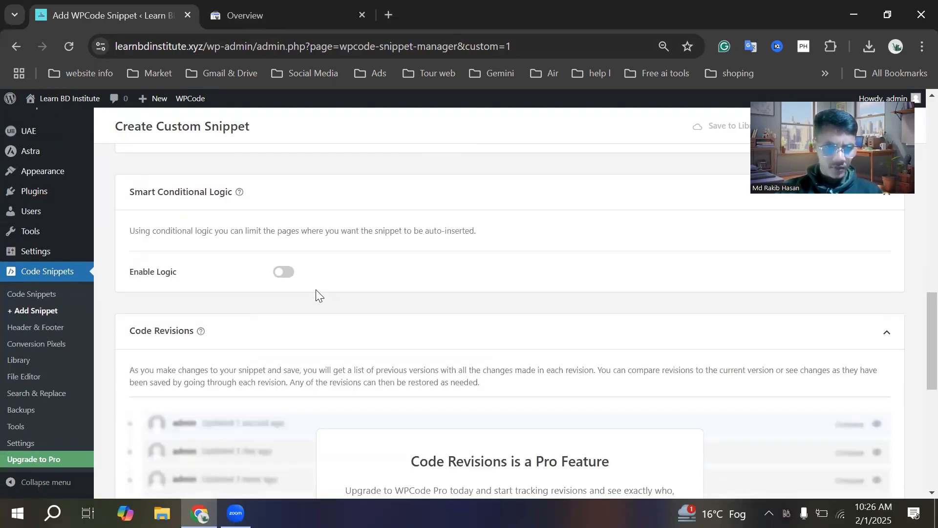
pyautogui.scroll(-1, 316, 293)
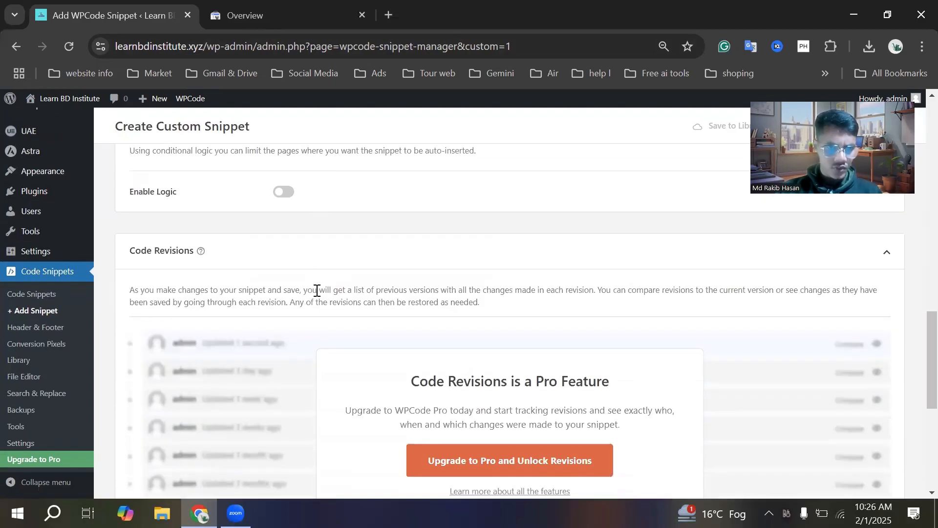
pyautogui.click(283, 203)
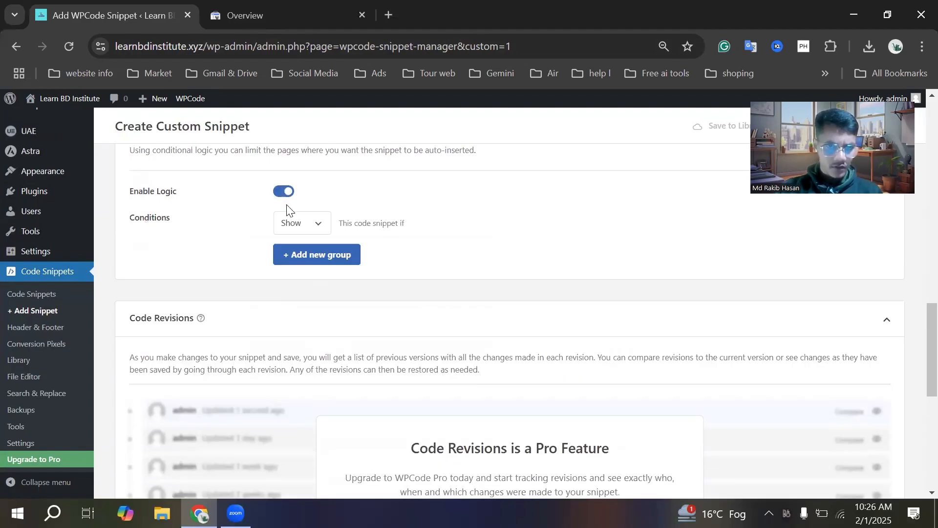
# Save the custom HTML snippet titled Search
pyautogui.scroll(-2, 270, 301)
pyautogui.scroll(-5, 270, 298)
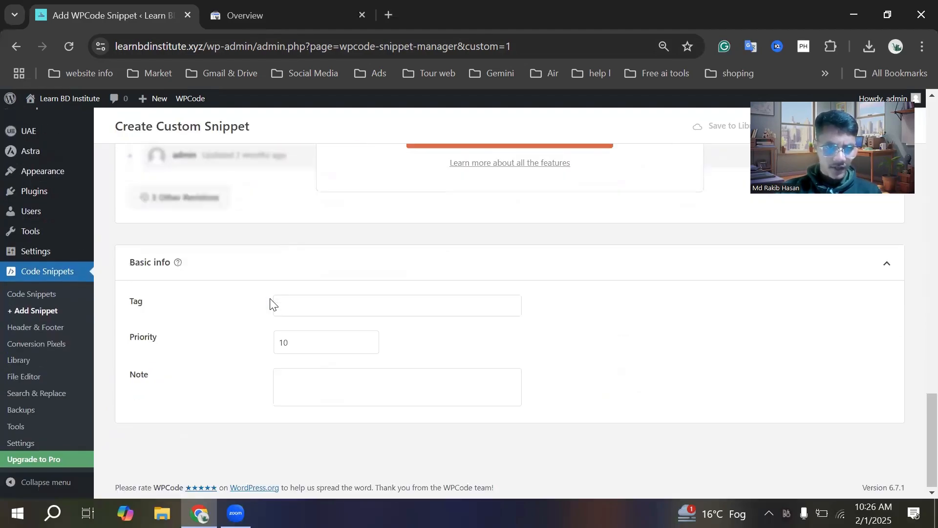
pyautogui.scroll(20, 269, 300)
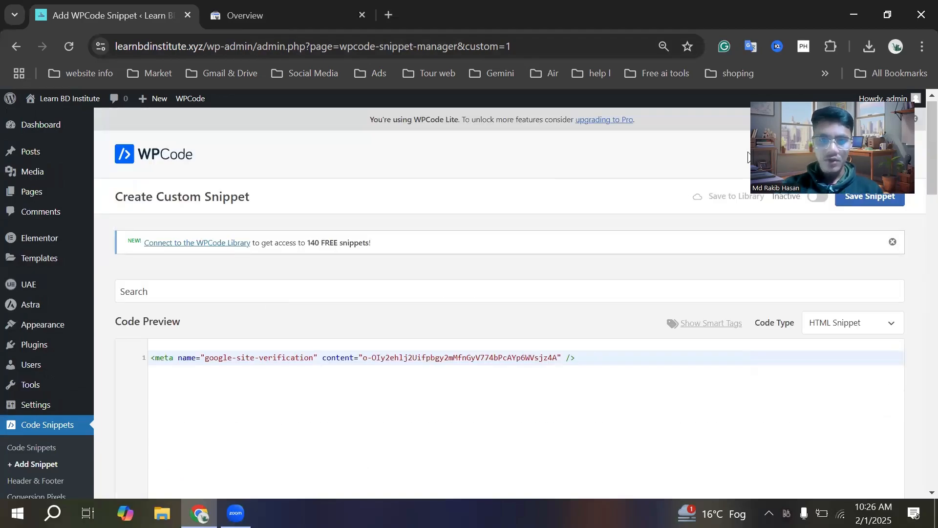
pyautogui.click(859, 197)
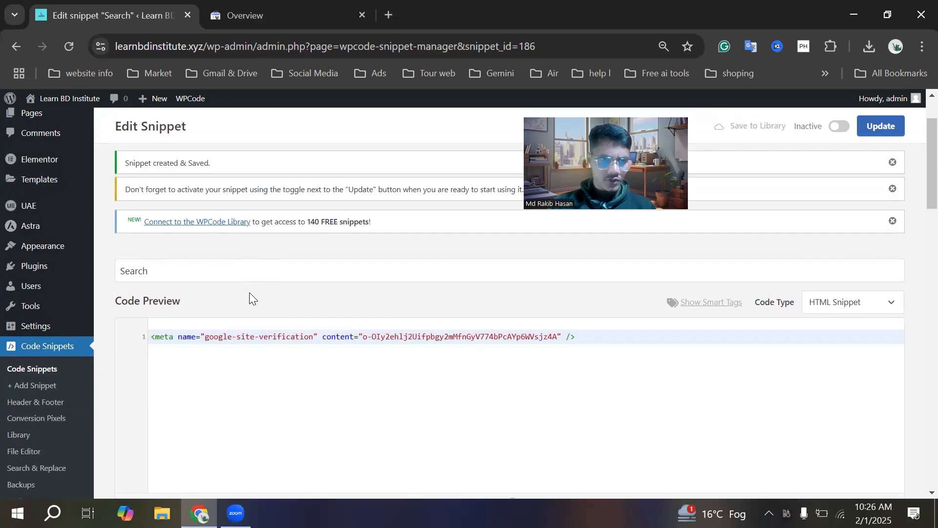
pyautogui.scroll(1, 250, 296)
pyautogui.scroll(-3, 249, 306)
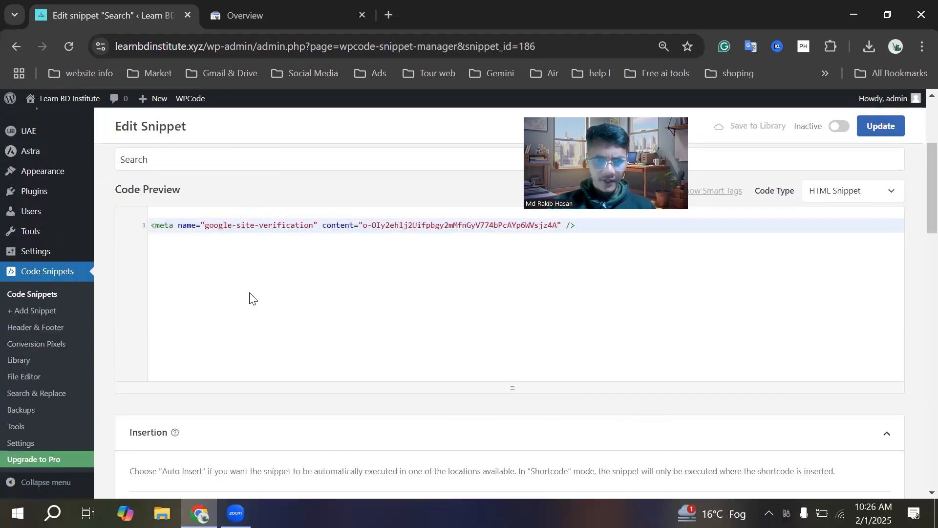
pyautogui.scroll(5, 249, 310)
pyautogui.click(279, 14)
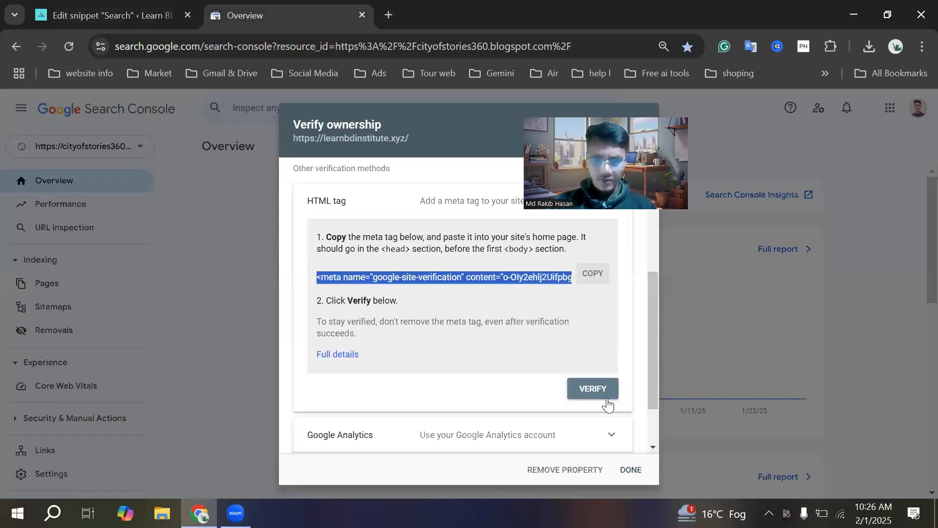
pyautogui.click(601, 389)
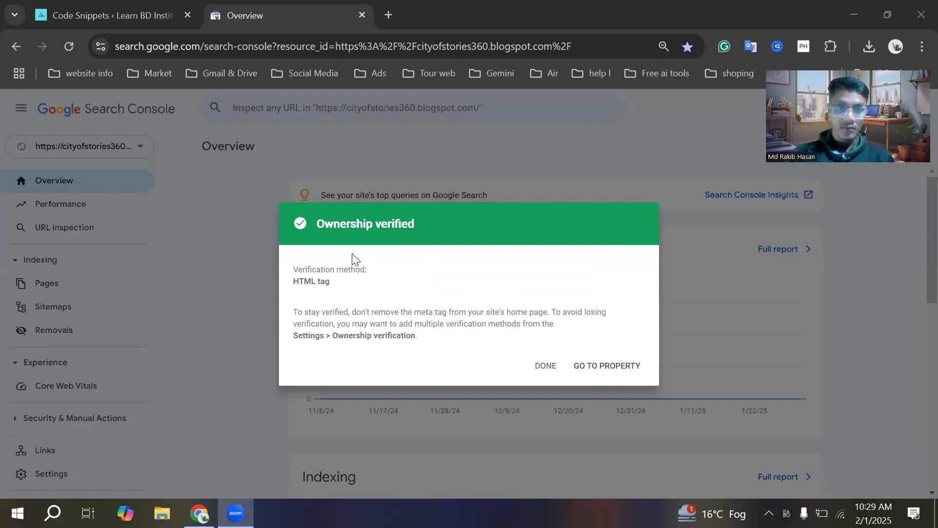
# Go to the verified learnbdinstitute.xyz property and check the list of available properties
pyautogui.click(598, 370)
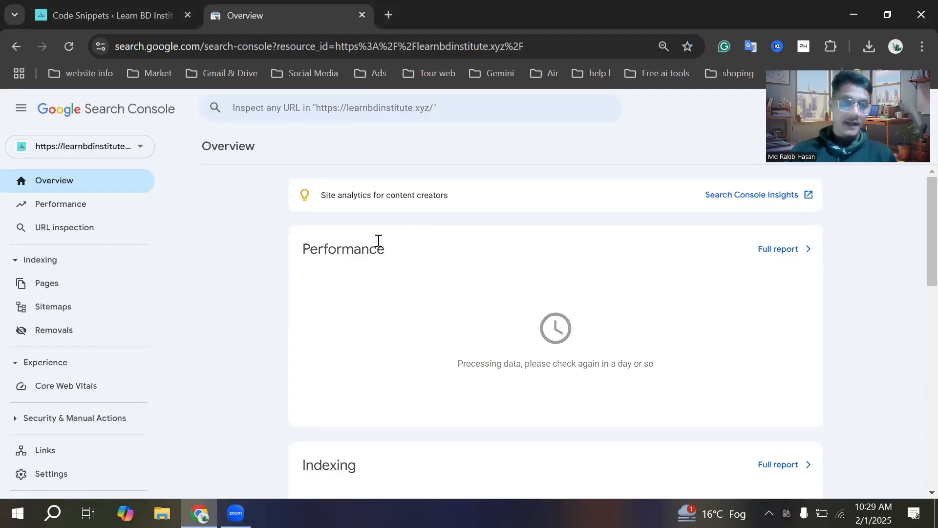
pyautogui.click(129, 146)
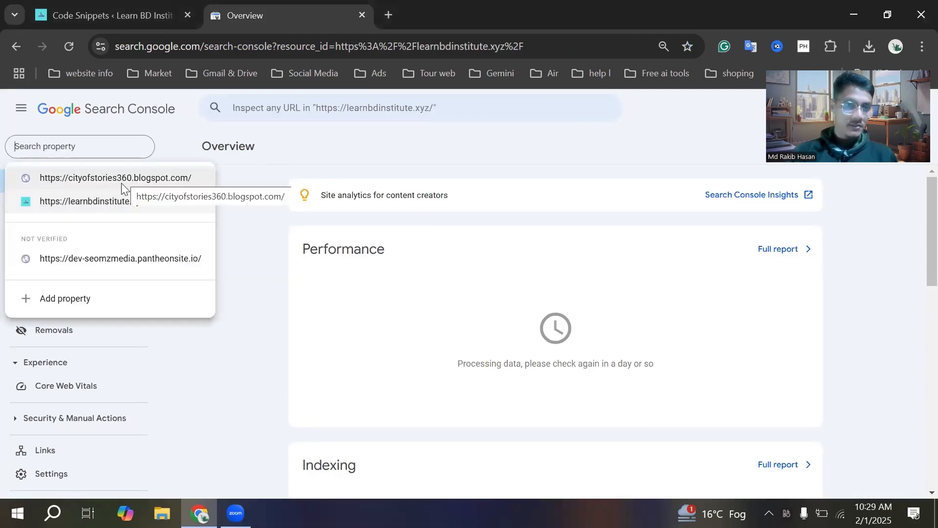
pyautogui.click(266, 148)
pyautogui.click(397, 112)
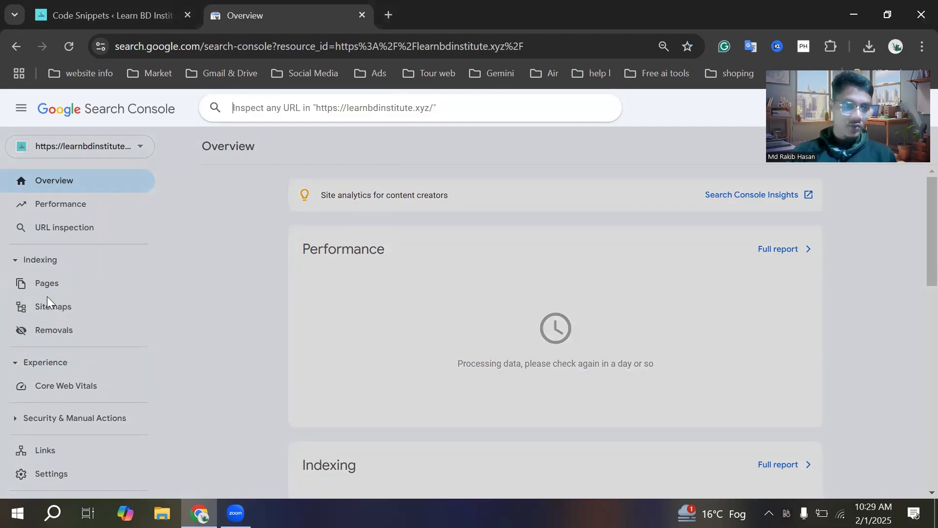
# View the Performance report and the Page indexing report of the learnbdinstitute.xyz property
pyautogui.click(76, 209)
pyautogui.click(77, 208)
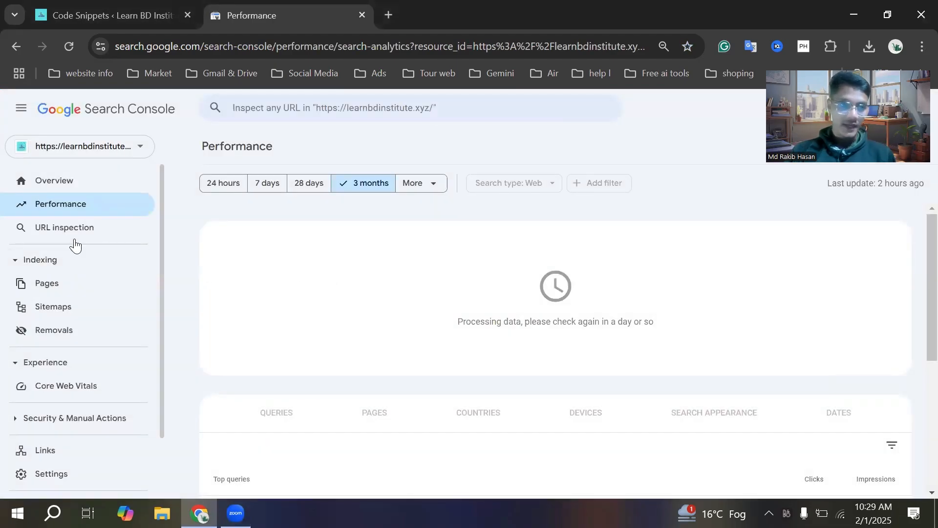
pyautogui.click(58, 288)
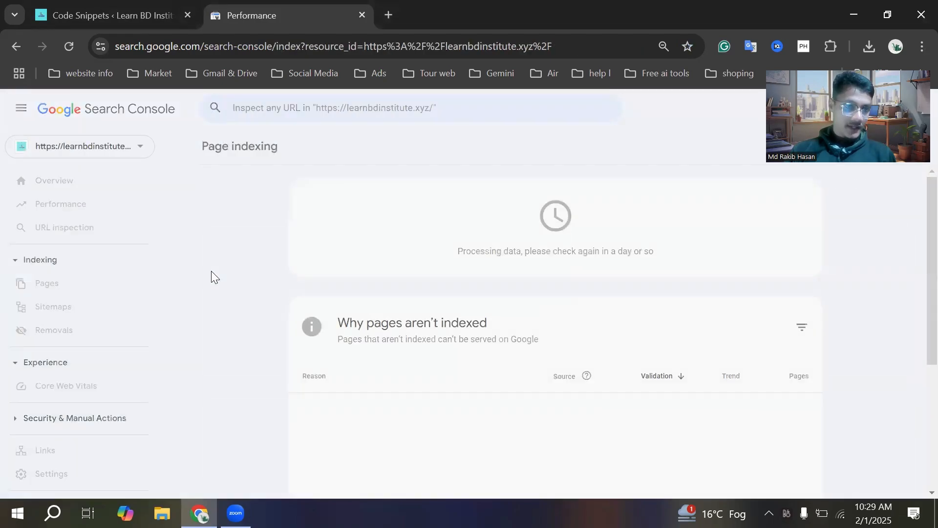
# Examine the Page indexing report, including the section on why pages aren't indexed
pyautogui.scroll(-1, 414, 299)
pyautogui.scroll(-1, 413, 304)
pyautogui.scroll(2, 413, 304)
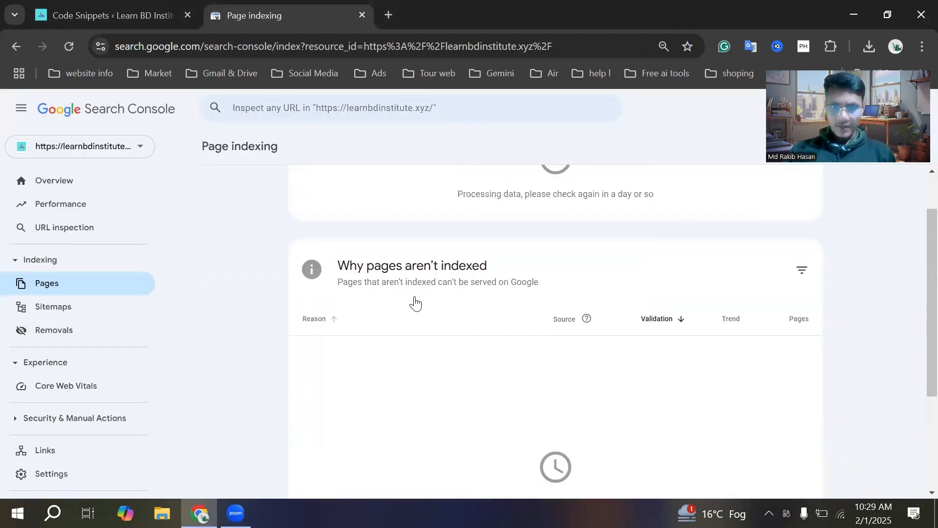
pyautogui.scroll(-1, 248, 238)
pyautogui.scroll(1, 249, 238)
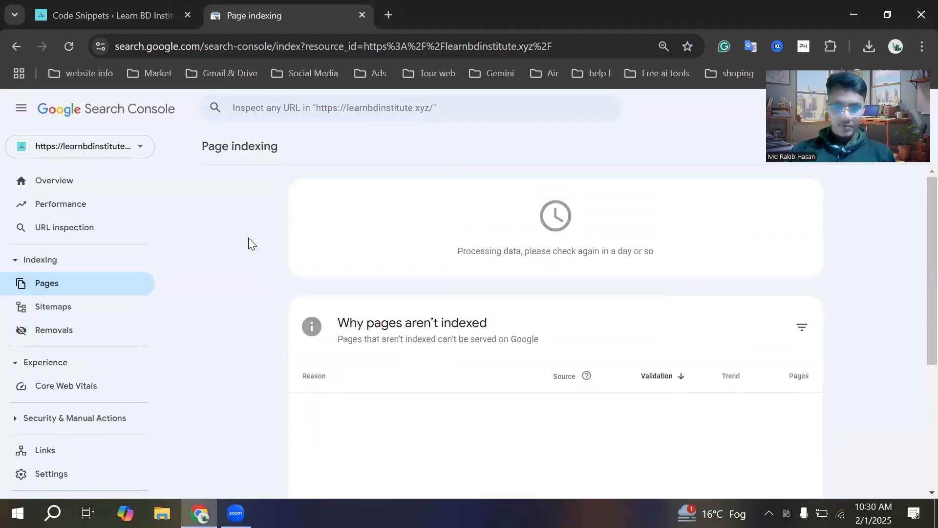
pyautogui.scroll(-3, 277, 262)
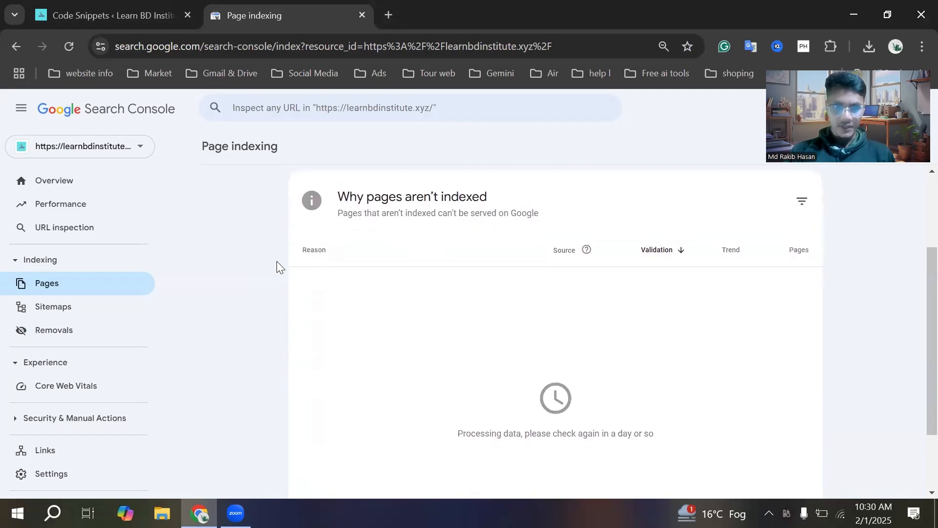
pyautogui.scroll(1, 277, 261)
pyautogui.scroll(2, 277, 261)
# Return to the WordPress dashboard, open the live Learn BD Institute site in a new tab and copy its address
pyautogui.click(134, 19)
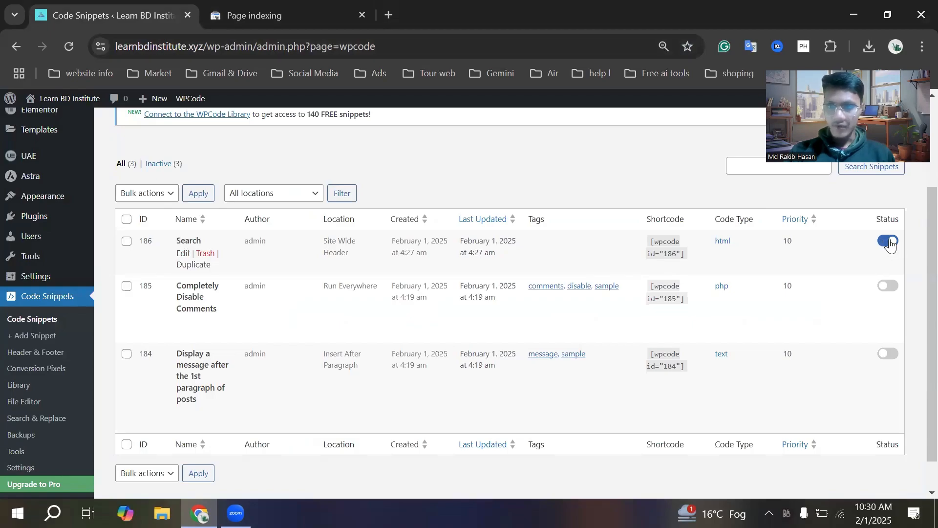
pyautogui.scroll(3, 24, 161)
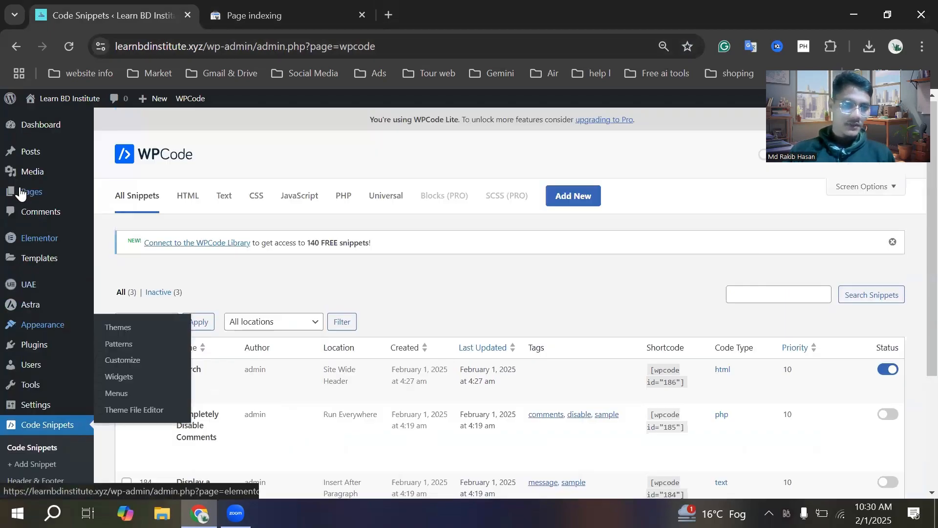
pyautogui.moveTo(59, 98)
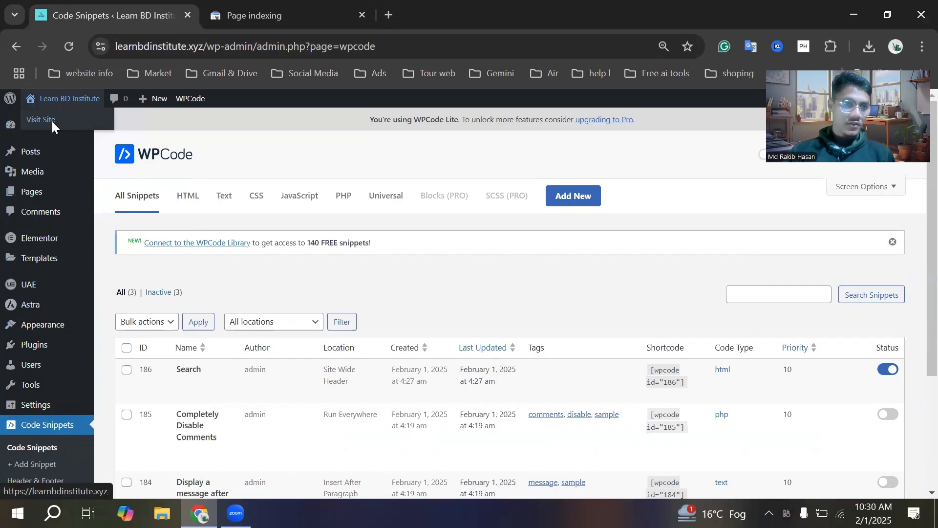
pyautogui.rightClick(52, 121)
pyautogui.click(74, 141)
pyautogui.click(253, 10)
pyautogui.click(239, 46)
pyautogui.doubleClick(238, 47)
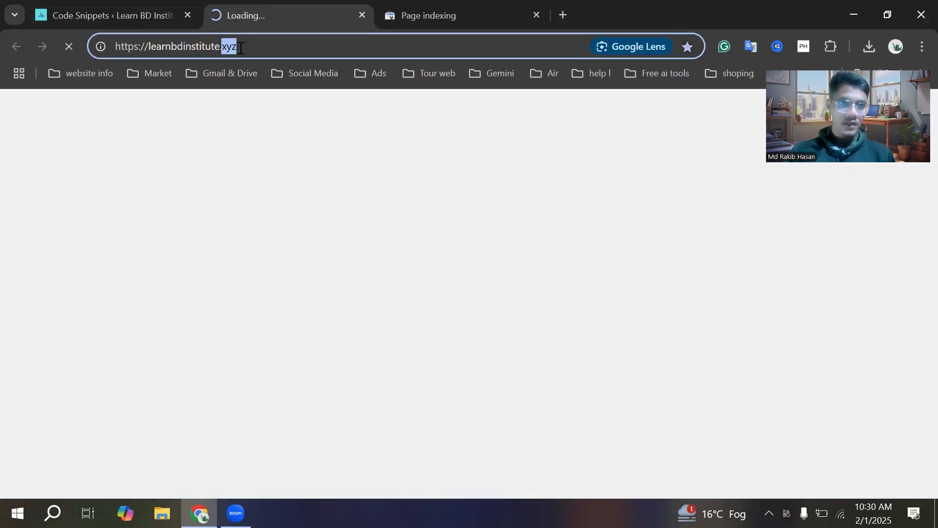
pyautogui.tripleClick(241, 47)
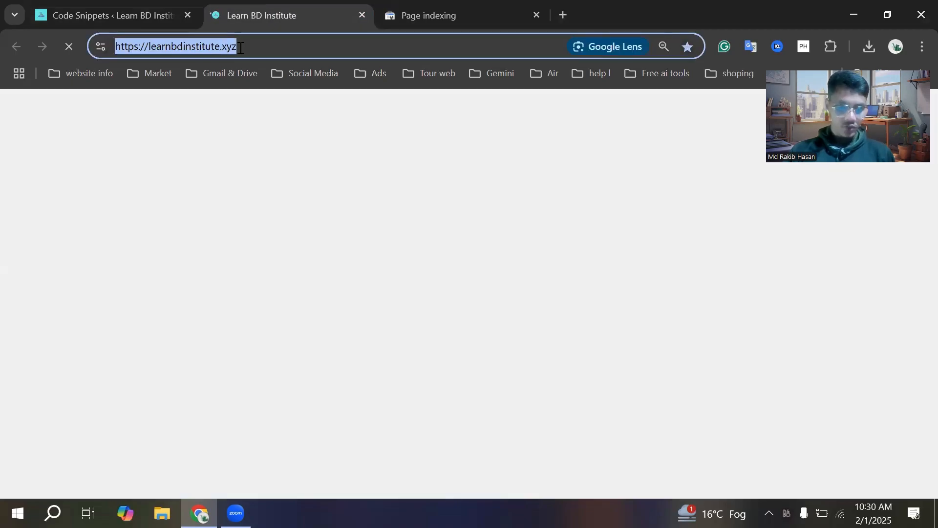
pyautogui.hotkey('ctrl', 'c')
pyautogui.click(455, 9)
pyautogui.click(450, 105)
pyautogui.hotkey('ctrl', 'v')
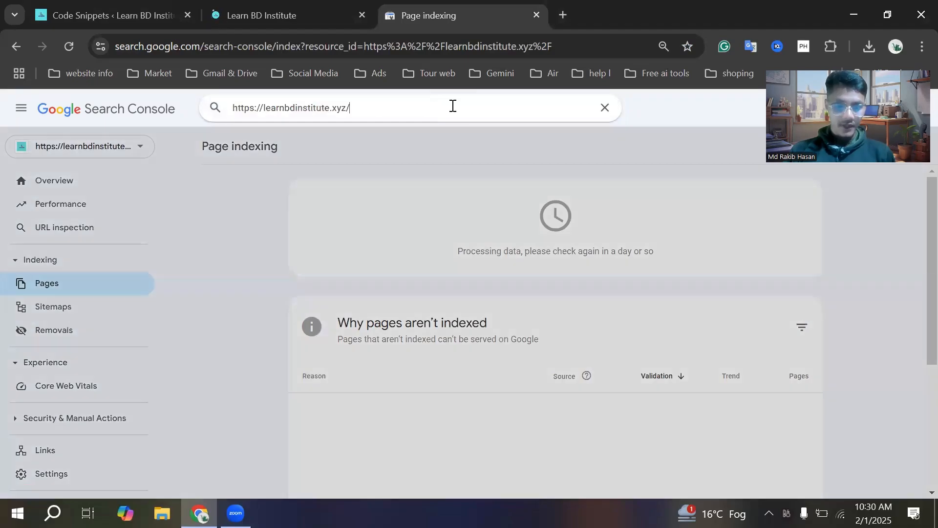
pyautogui.press('Return')
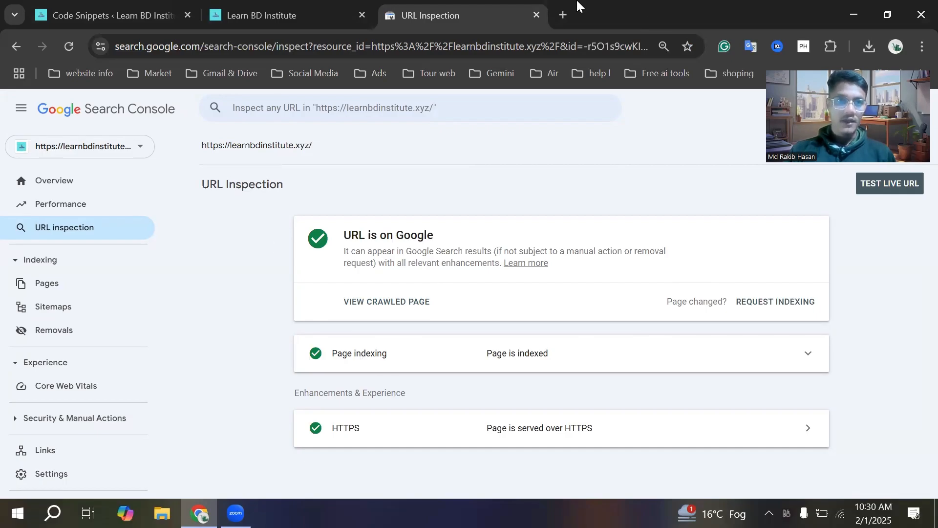
pyautogui.click(282, 16)
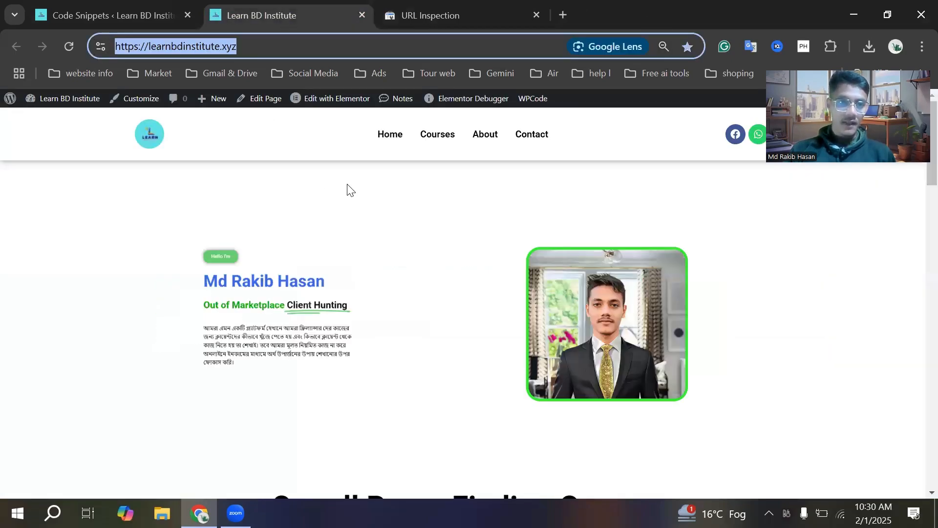
pyautogui.click(436, 138)
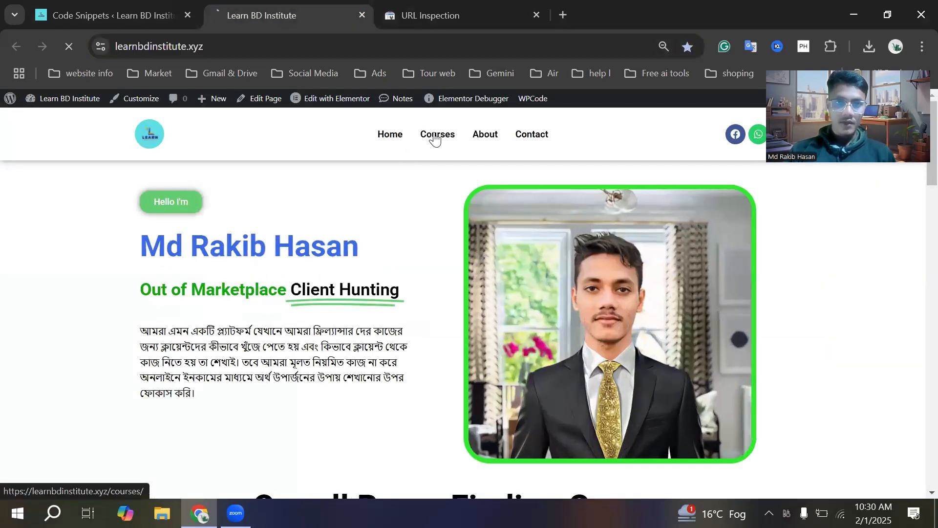
pyautogui.click(364, 49)
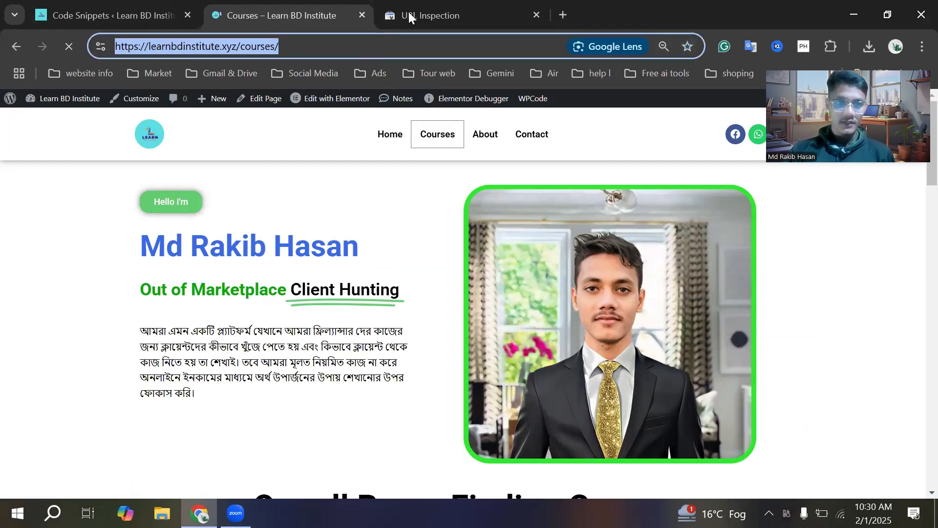
pyautogui.click(409, 14)
pyautogui.click(438, 114)
pyautogui.hotkey('ctrl', 'v')
pyautogui.press('Return')
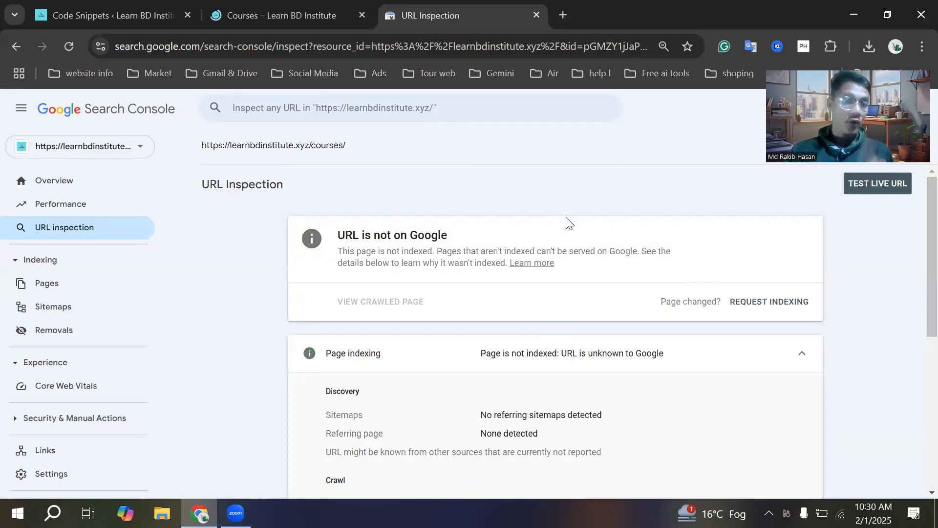
# Request indexing for the Courses page URL, dismiss the confirmation and review the page's indexing details
pyautogui.click(758, 304)
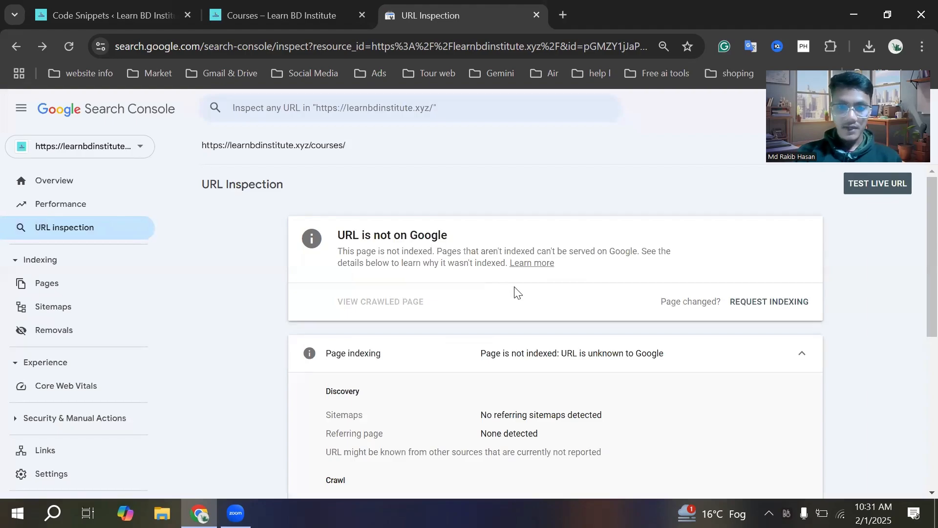
pyautogui.scroll(-2, 515, 290)
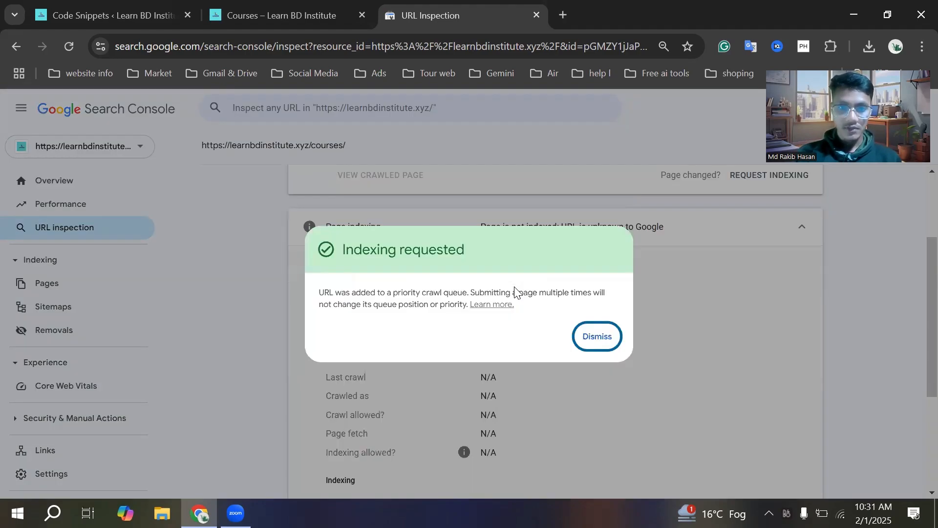
pyautogui.click(599, 337)
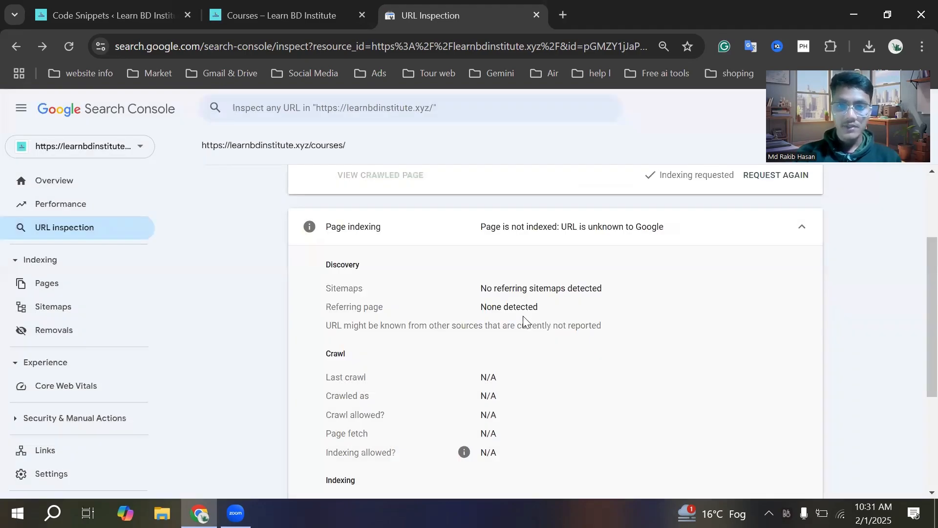
pyautogui.scroll(2, 523, 320)
pyautogui.scroll(-2, 523, 316)
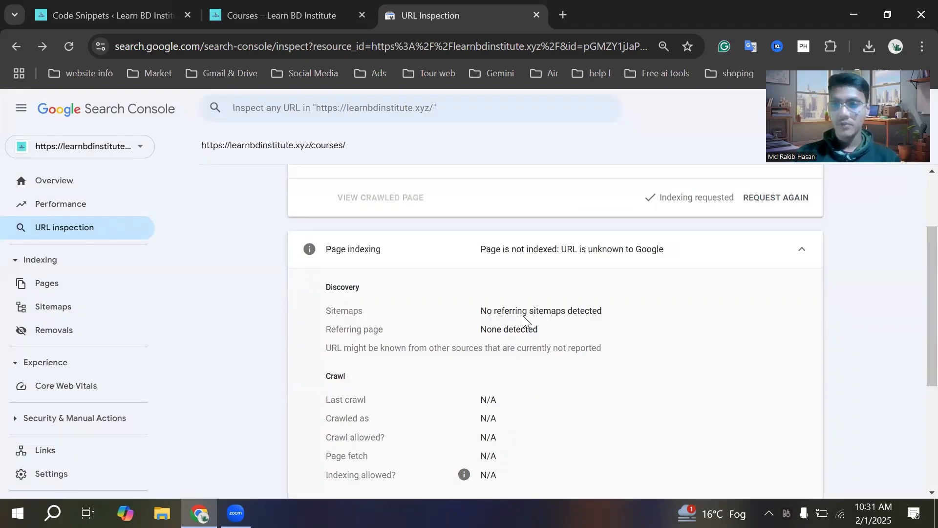
pyautogui.scroll(2, 523, 315)
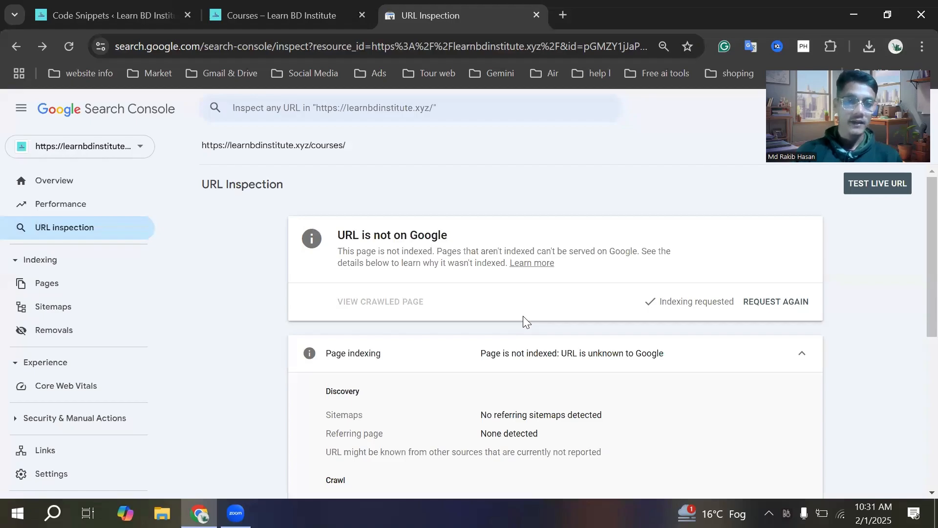
# Close Search Console, look over the live Courses page and return to the WPCode snippets list
pyautogui.click(537, 15)
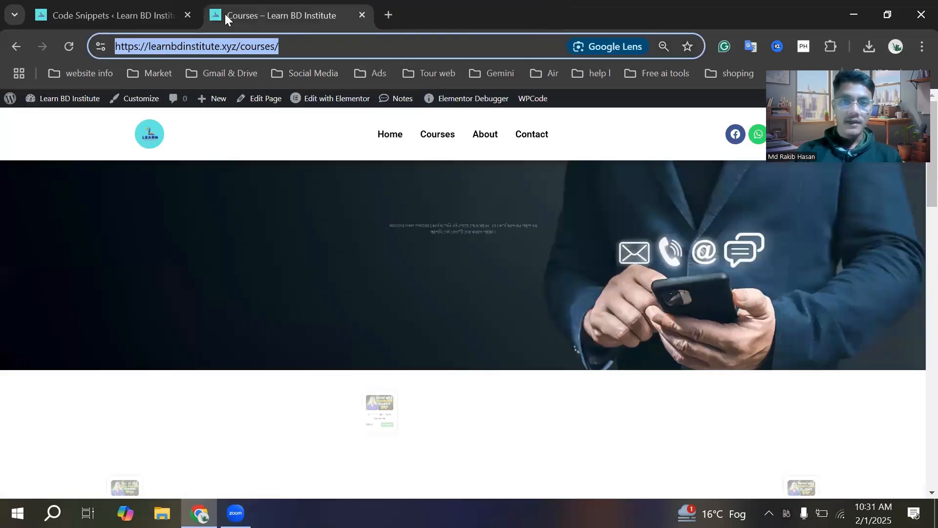
pyautogui.scroll(-3, 364, 230)
pyautogui.scroll(3, 364, 230)
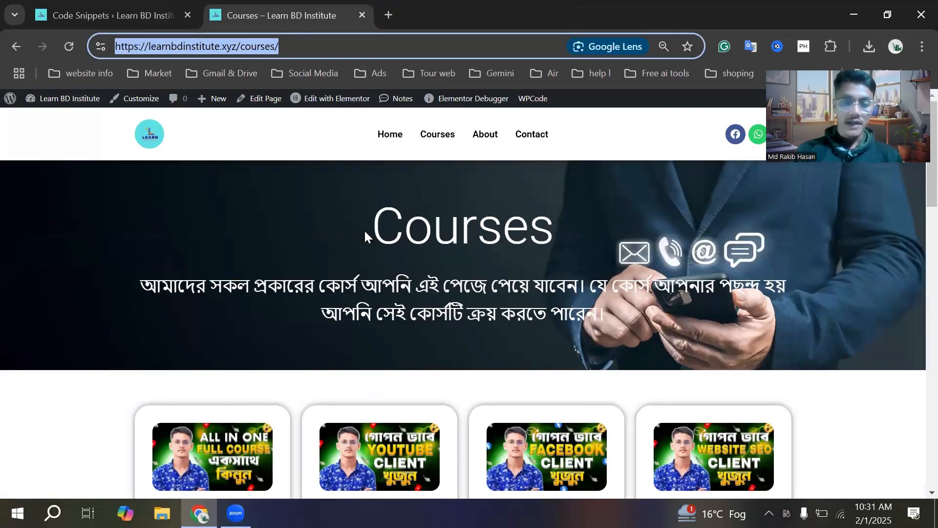
pyautogui.click(141, 15)
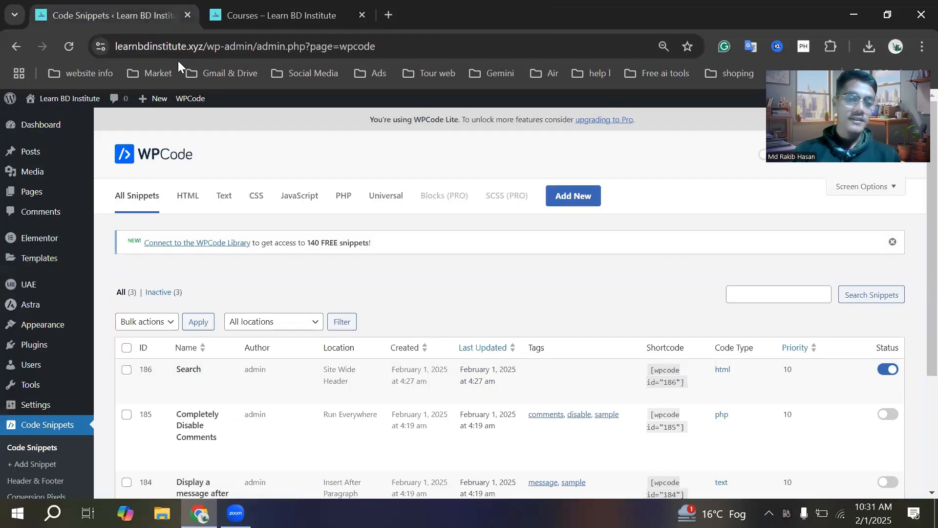